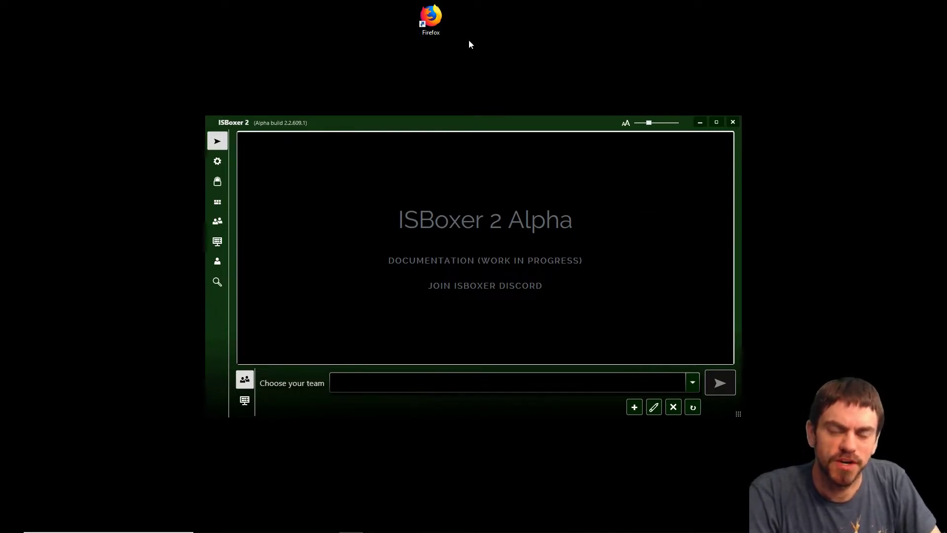
Step: Make a copy of the Firefox desktop shortcut beside the original
left_click(430, 19)
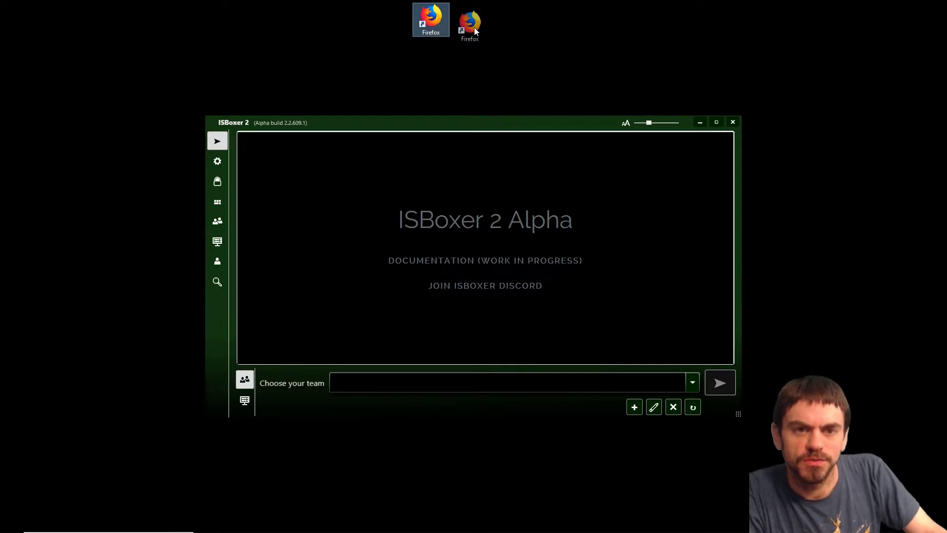
right_click(480, 22)
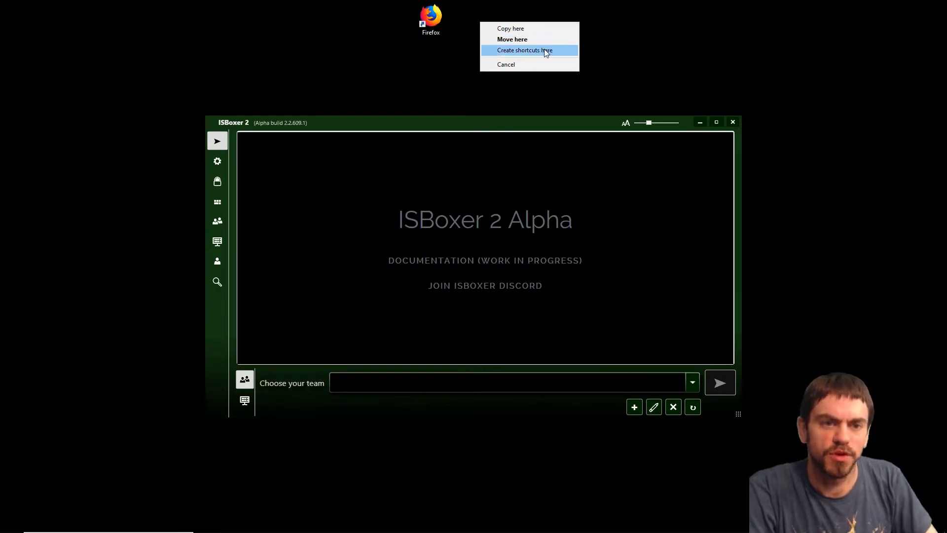
left_click(517, 31)
Step: Append -ProfileManager to the target of the copied Firefox shortcut and save its properties
right_click(475, 17)
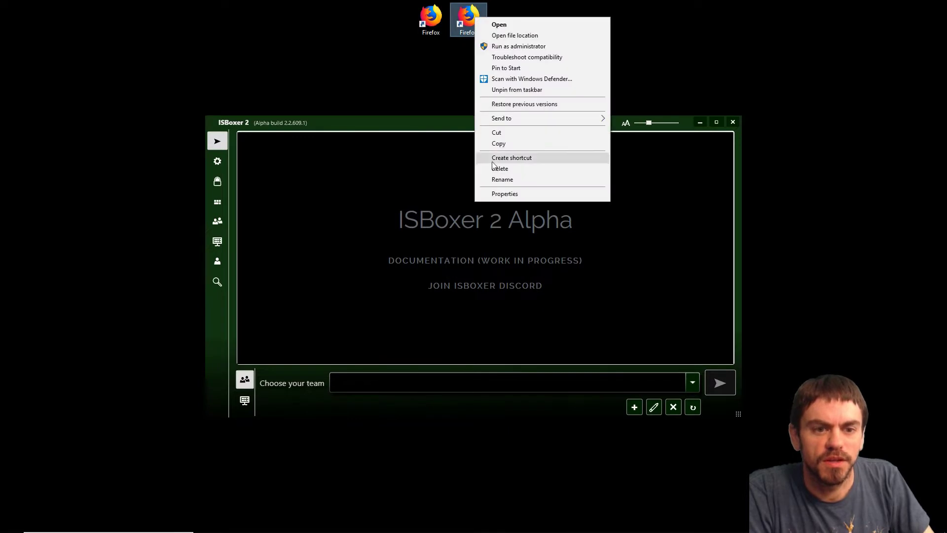
left_click(503, 194)
left_click(618, 116)
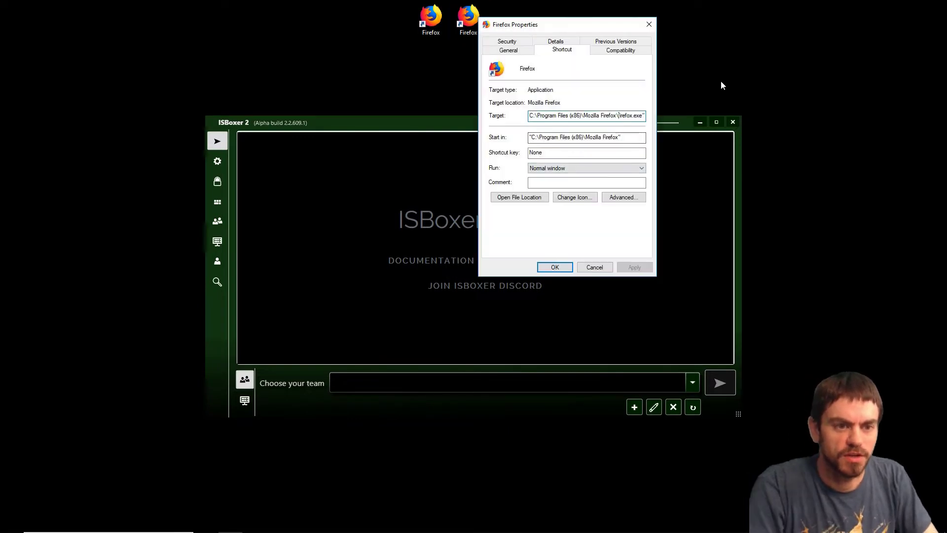
key("End")
type("-P")
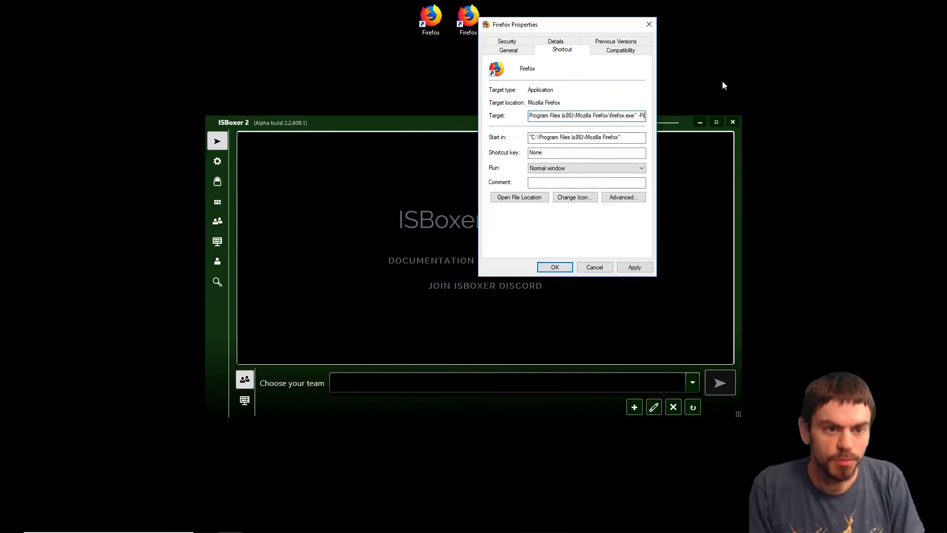
type("rofileManager")
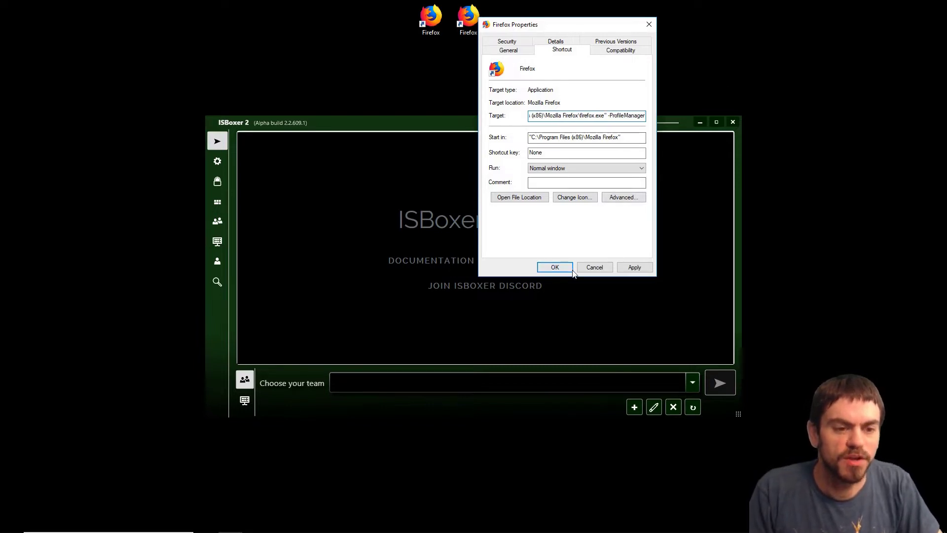
left_click(634, 267)
left_click(560, 267)
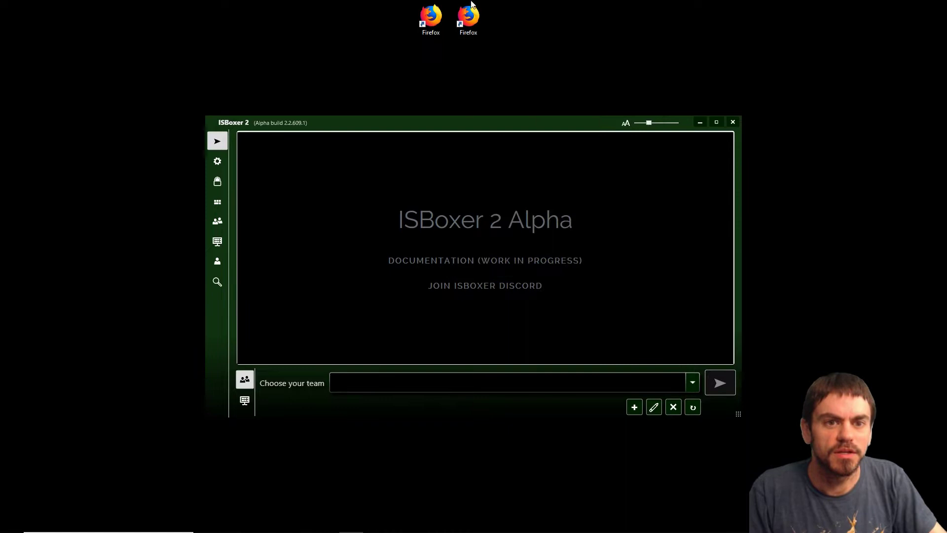
Step: Rename the copied Firefox shortcut as "Firefox - Select Profile"
key("F2")
key("End")
type("- Selec")
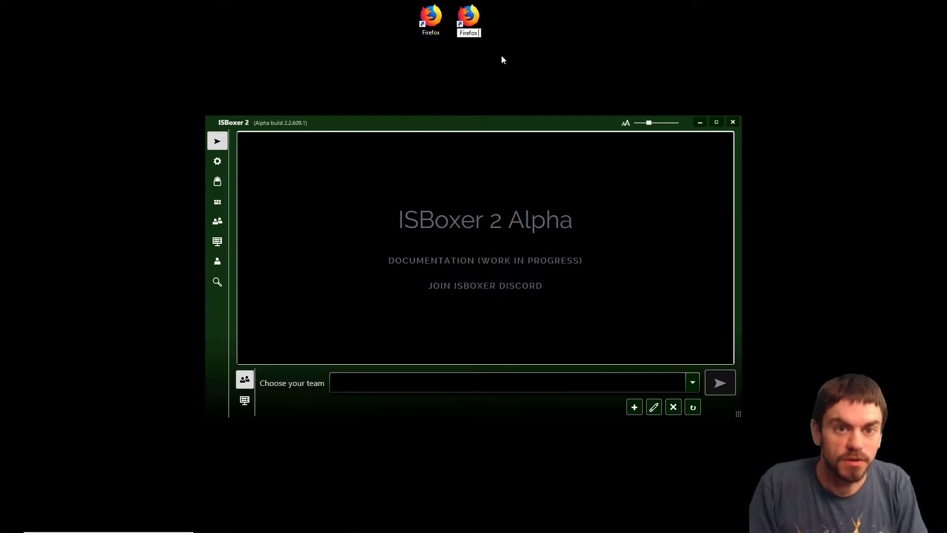
type("t Profile")
key("Return")
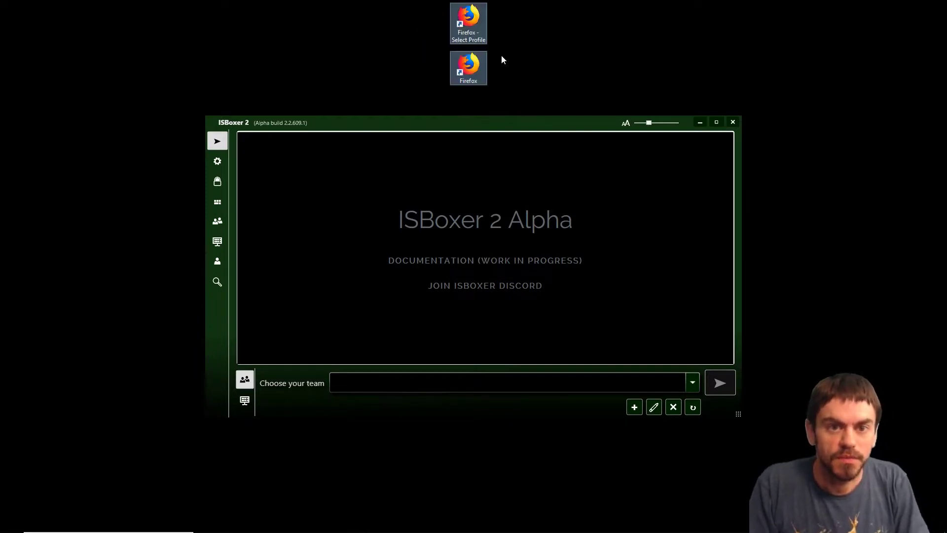
Step: In the Firefox profile manager, turn off using the selected profile without asking at startup and create a profile named isboxer1
double_click(472, 17)
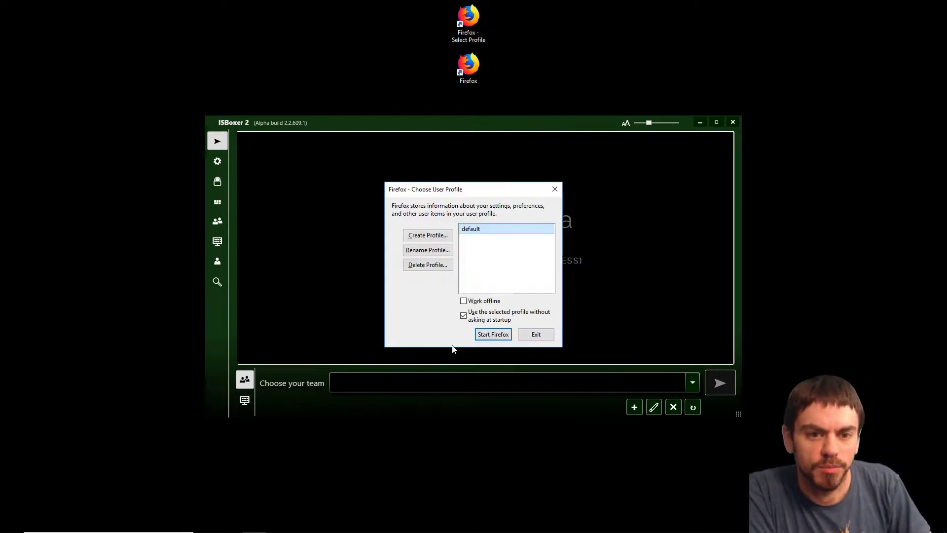
left_click(464, 316)
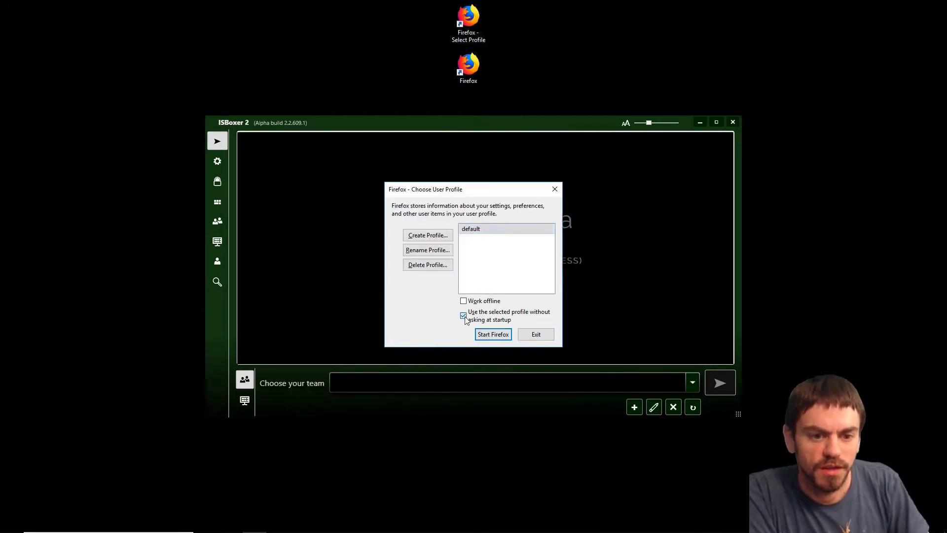
left_click(419, 236)
left_click(528, 352)
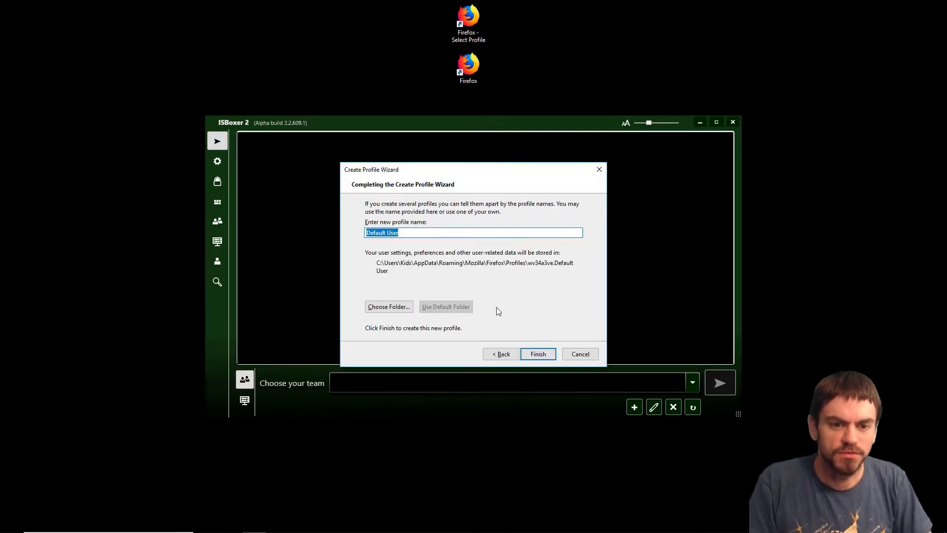
type("isboxer1")
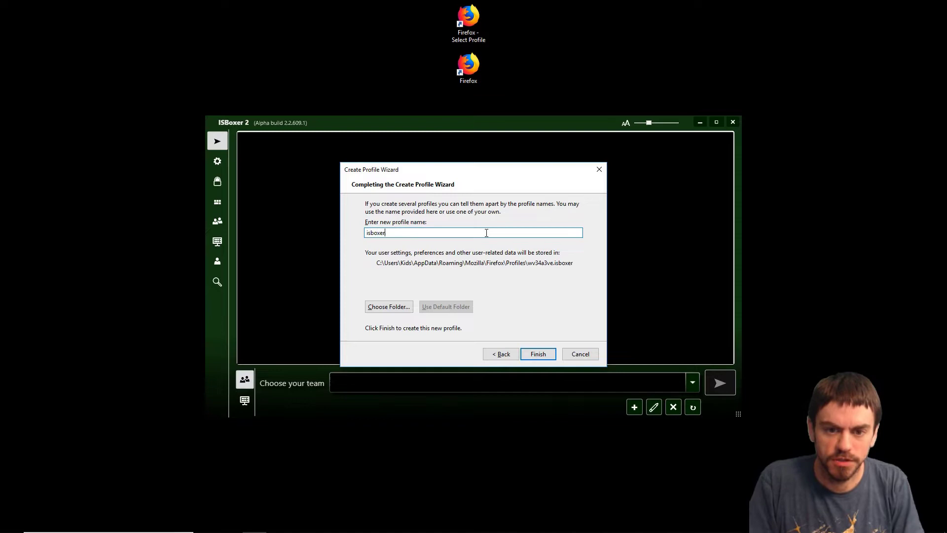
key("Return")
Step: Create a second Firefox profile named isboxer2
left_click(436, 238)
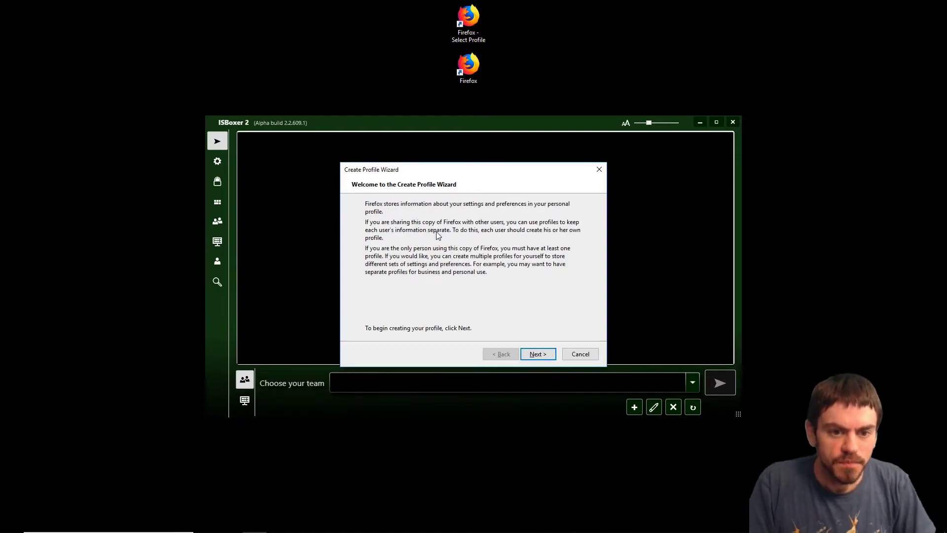
key("Return")
type("isboxer2")
key("Return")
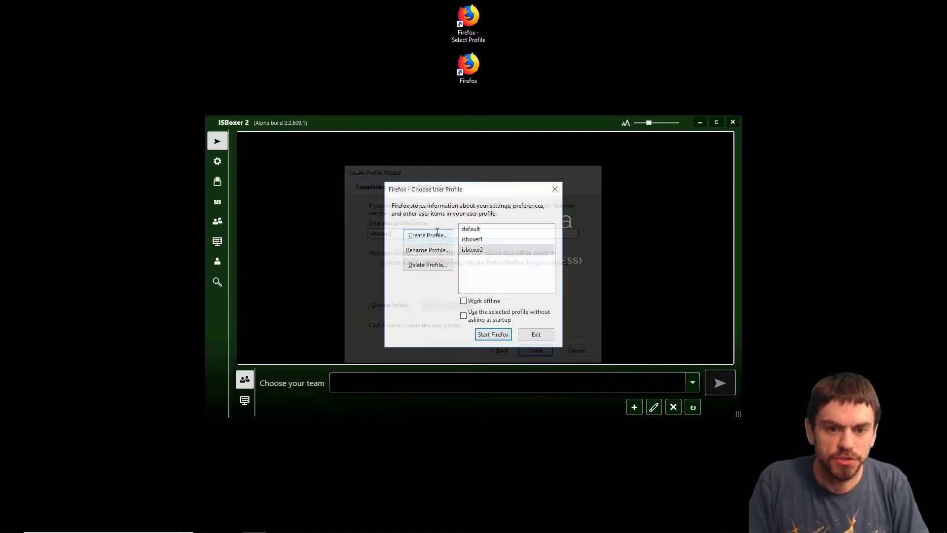
Step: Create a third Firefox profile named isboxer3 and exit the profile manager with isboxer1 selected
left_click(441, 236)
key("Return")
type("i")
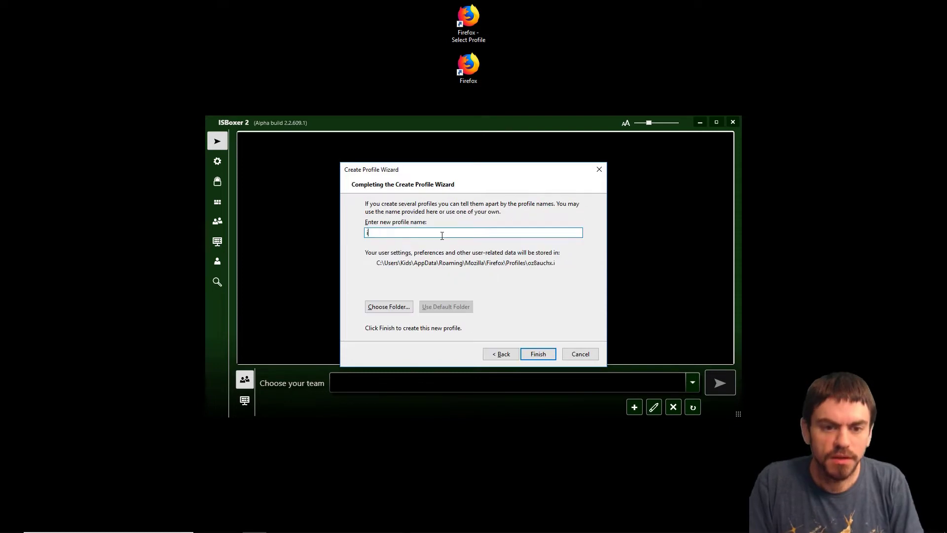
type("sboxer3")
key("Return")
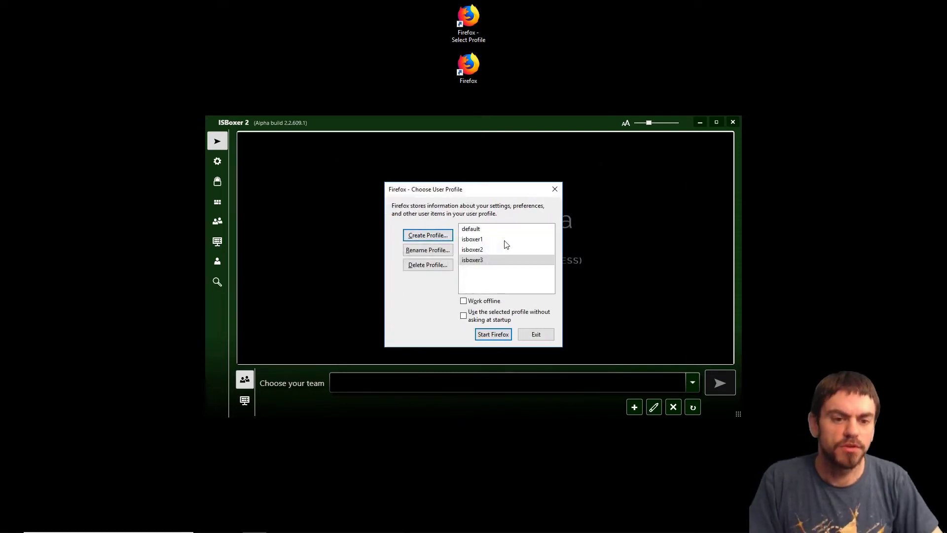
left_click(481, 240)
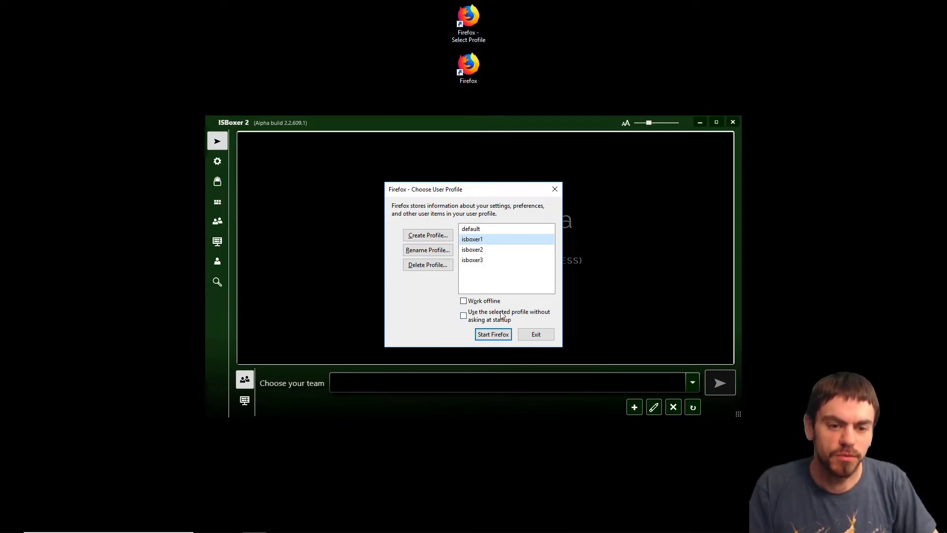
left_click(537, 337)
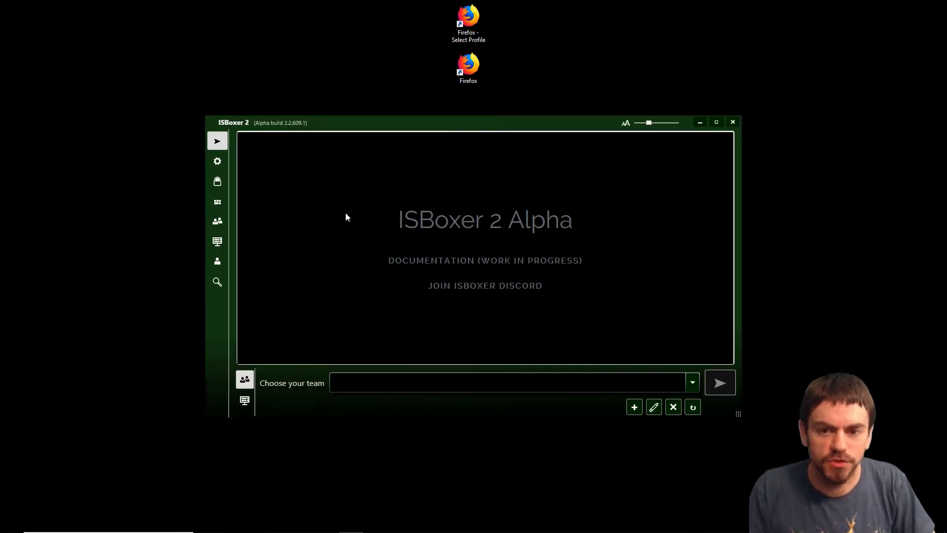
Step: Install the Video FX Layout module from the ISBoxer 2 downloadable modules
left_click(217, 202)
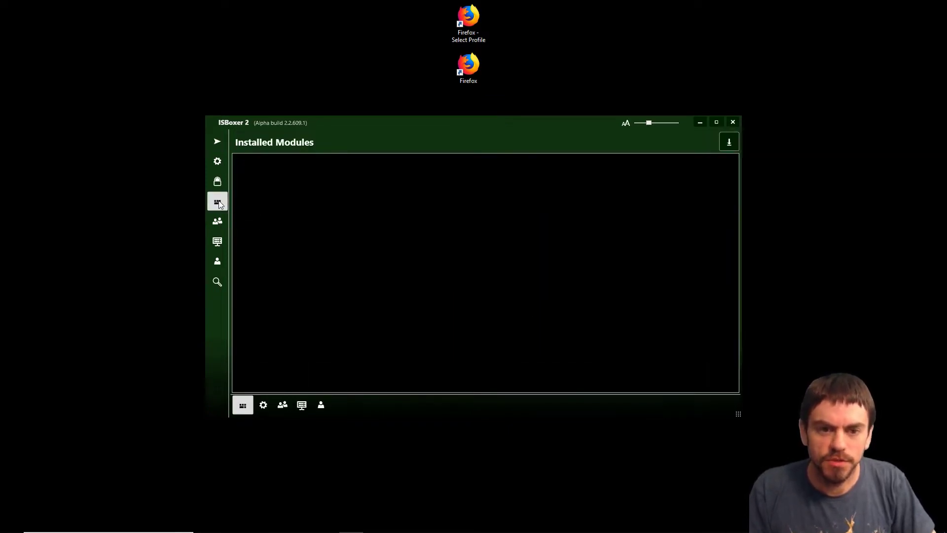
left_click(728, 143)
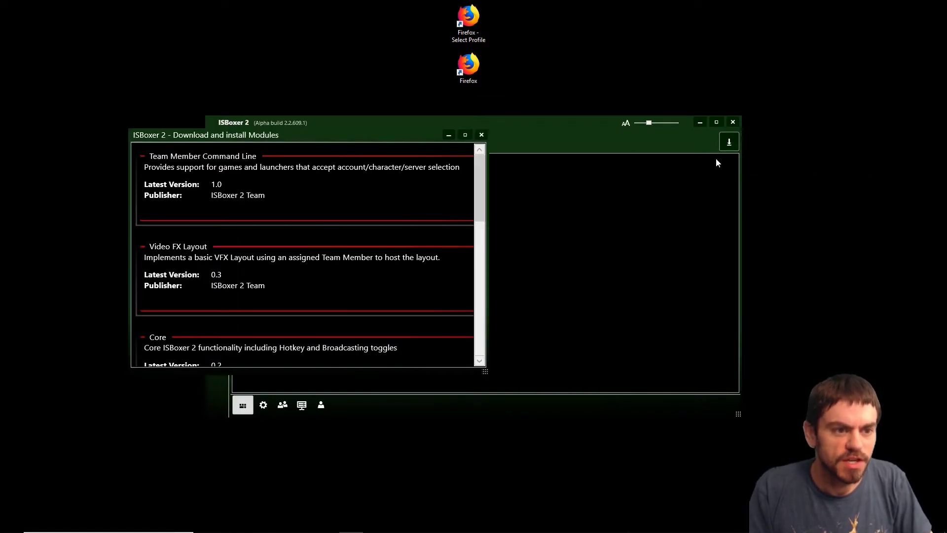
left_click_drag(487, 370, 847, 504)
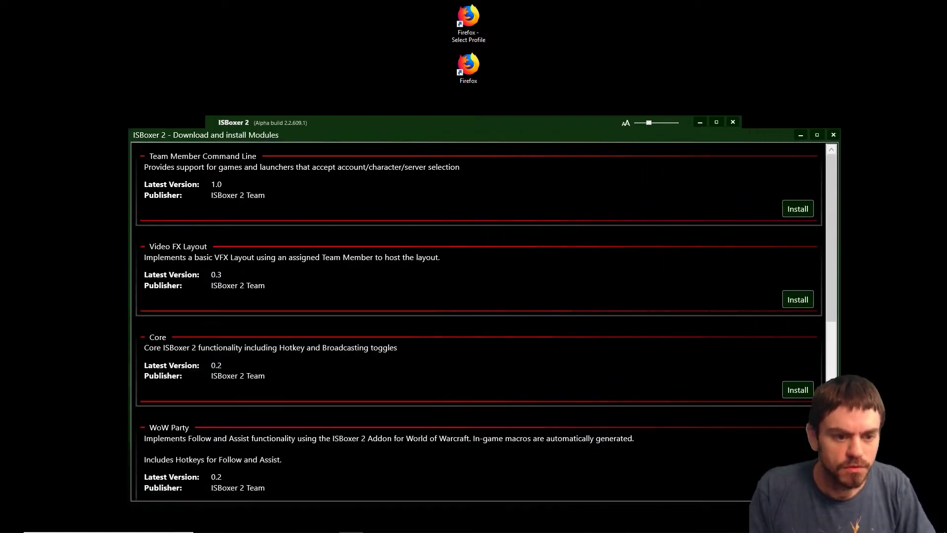
left_click(221, 258)
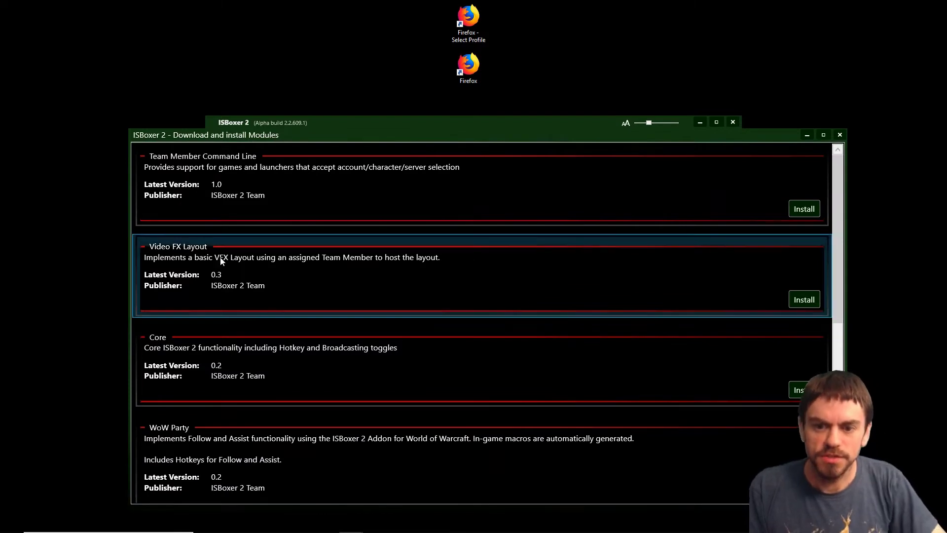
left_click(804, 300)
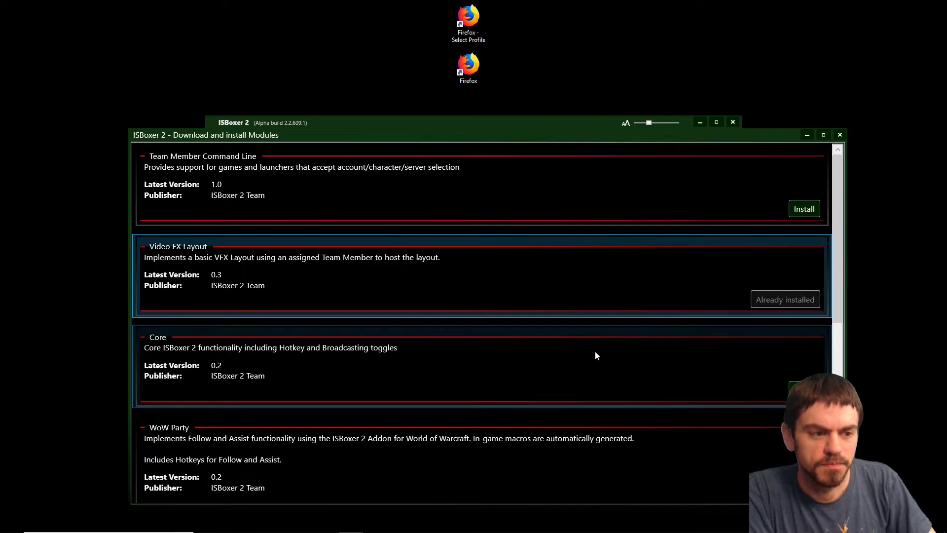
Step: Install the Window Capture module and close the module download window
scroll(596, 346, "down", 5)
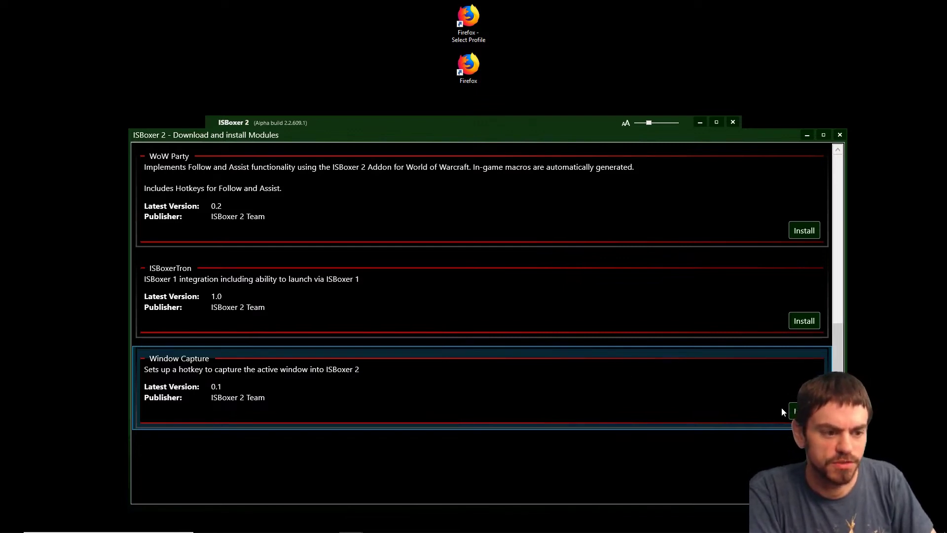
left_click(801, 411)
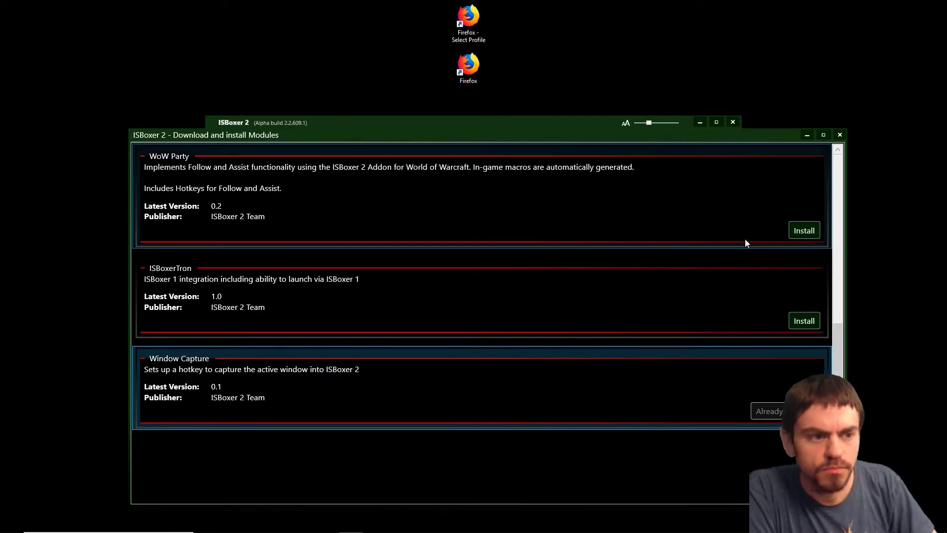
left_click(840, 135)
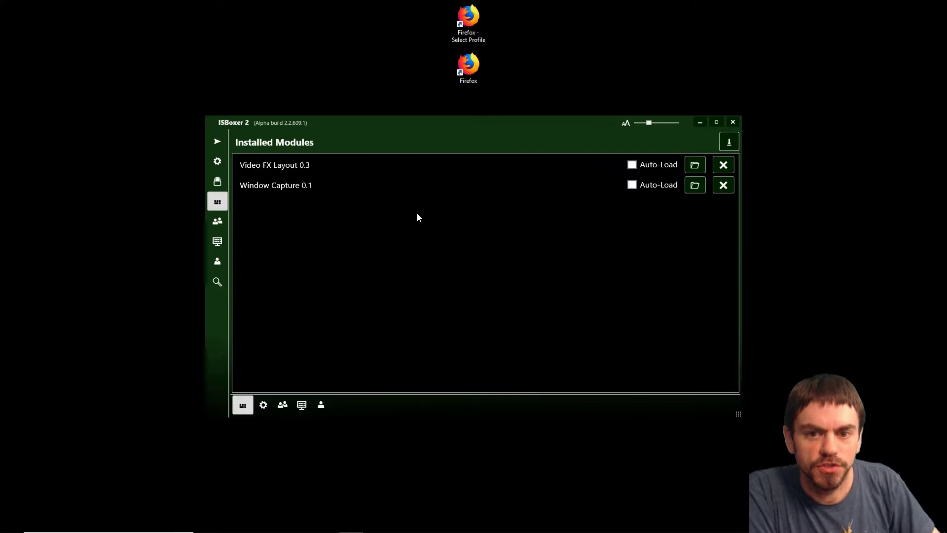
Step: Set Video FX Layout 0.3 and Window Capture 0.1 to auto-load and enable both in the global module options
left_click(632, 165)
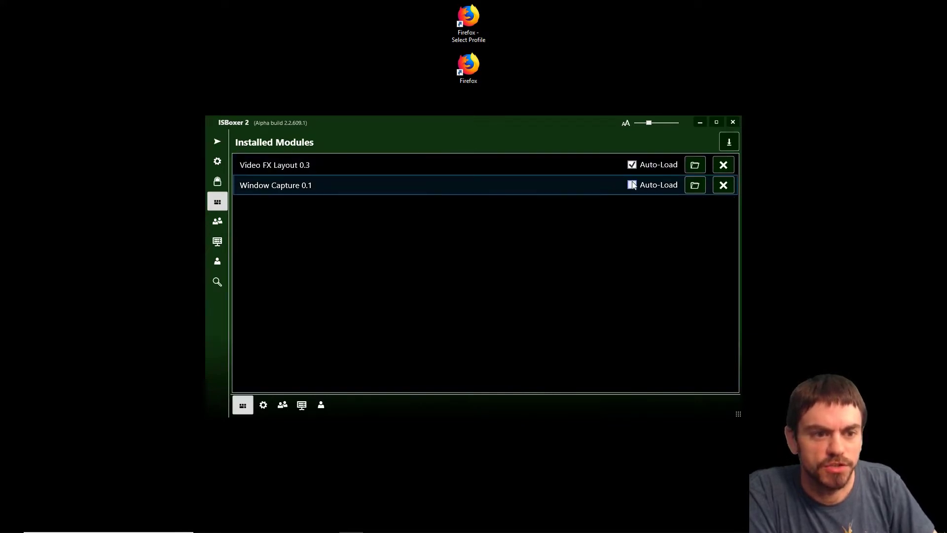
left_click(632, 185)
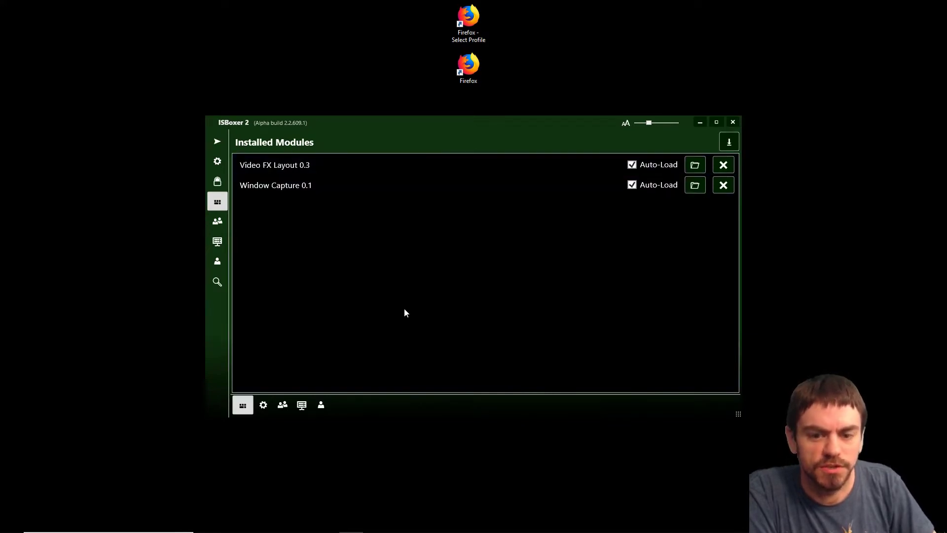
left_click(264, 404)
left_click(242, 140)
left_click(241, 154)
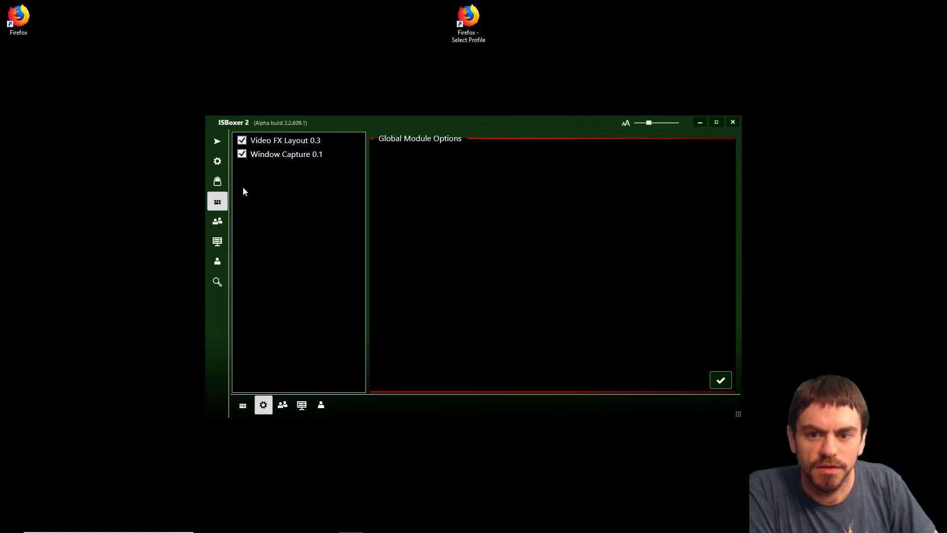
Step: Open Quick Setup for creating a new team
left_click(217, 142)
left_click(376, 382)
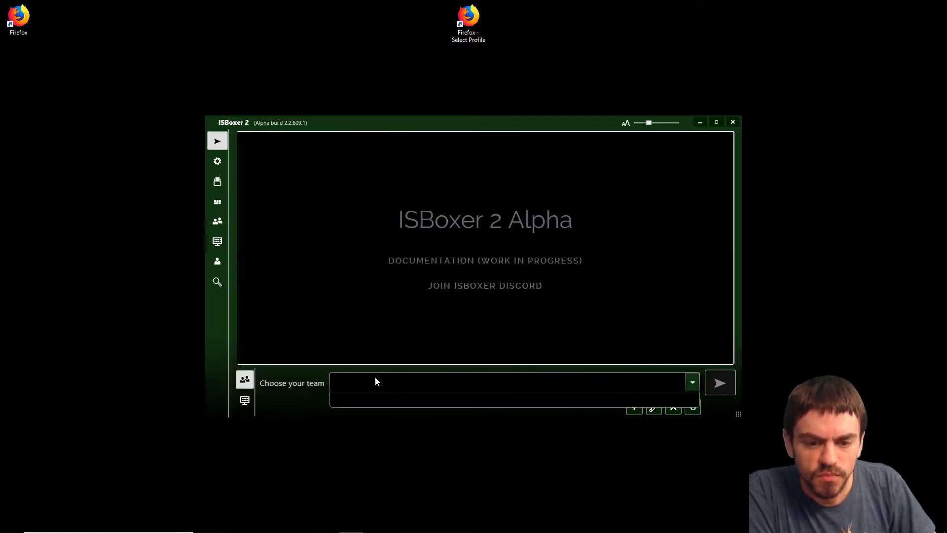
left_click(416, 392)
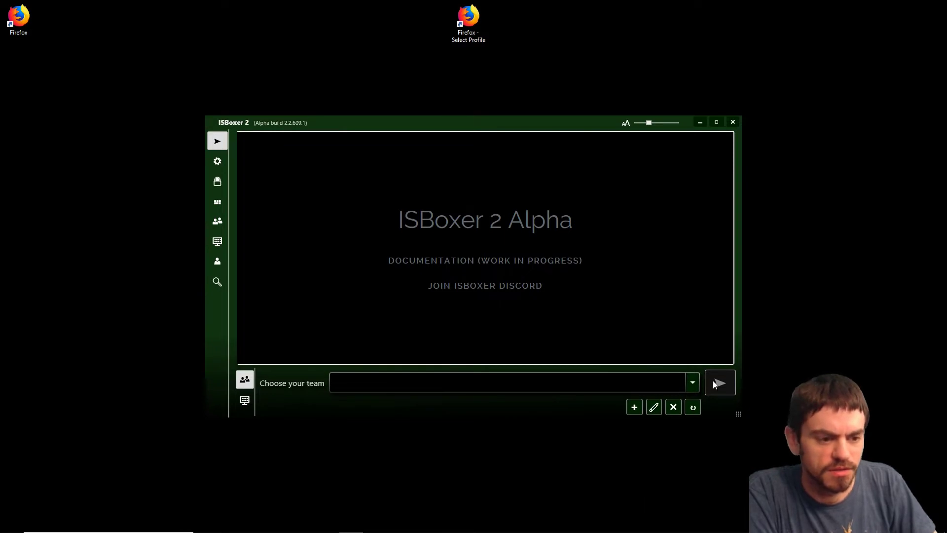
left_click(635, 408)
left_click(661, 416)
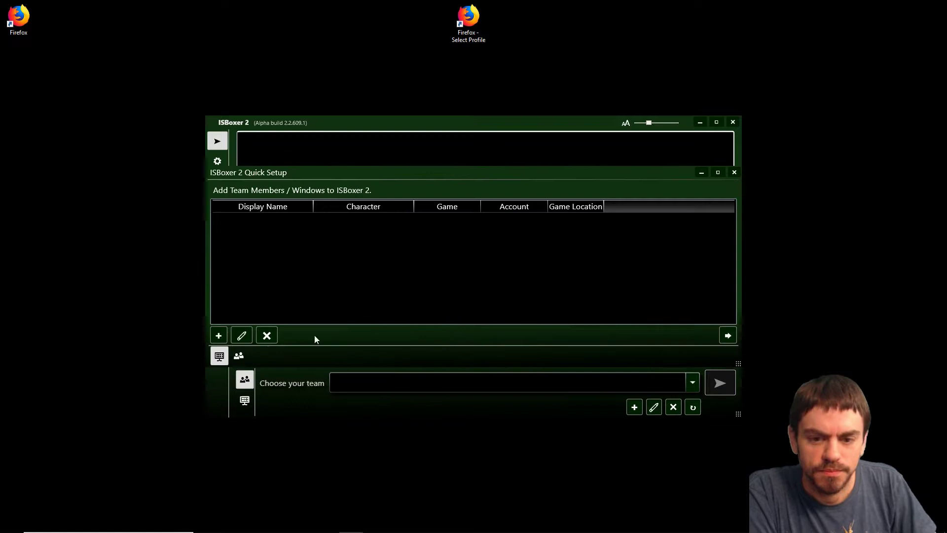
Step: Start a new team member in Quick Setup and set its game to Other
left_click(221, 337)
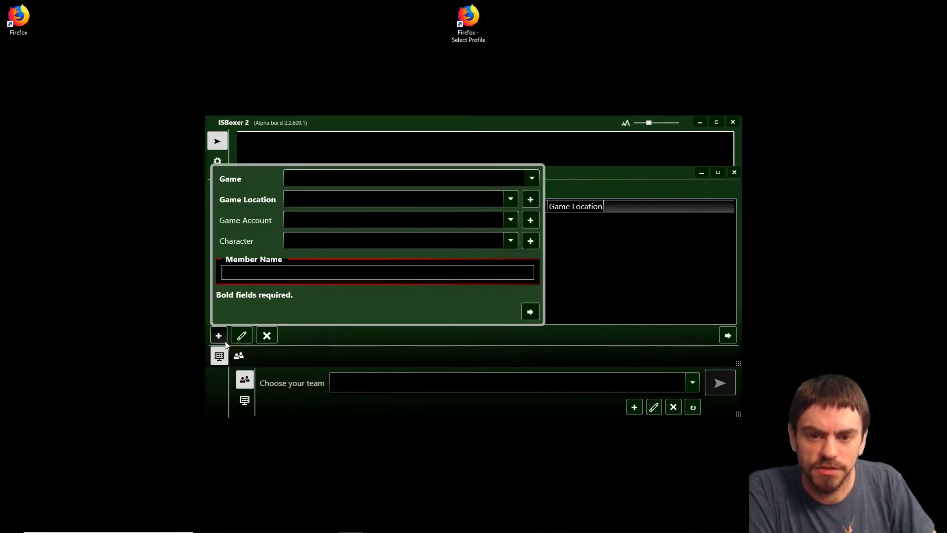
left_click(310, 178)
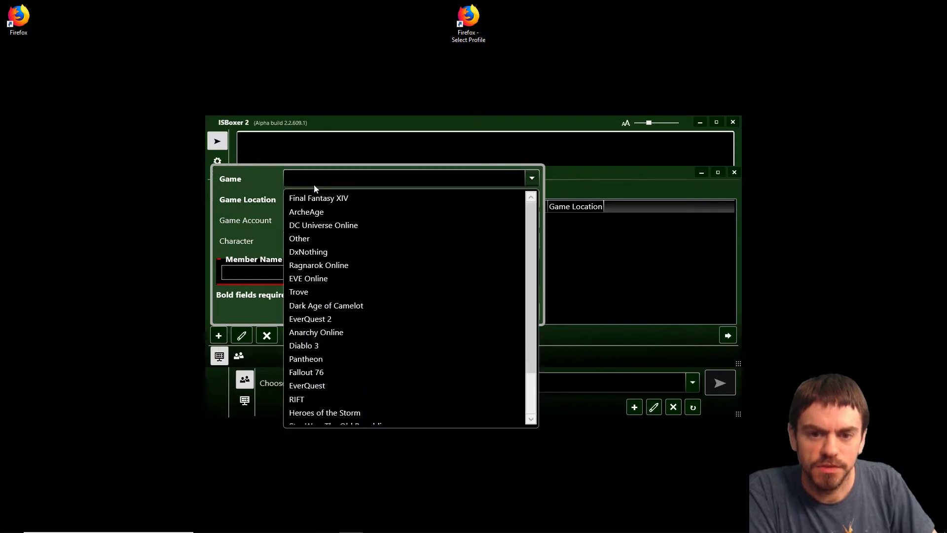
scroll(310, 256, "down", 2)
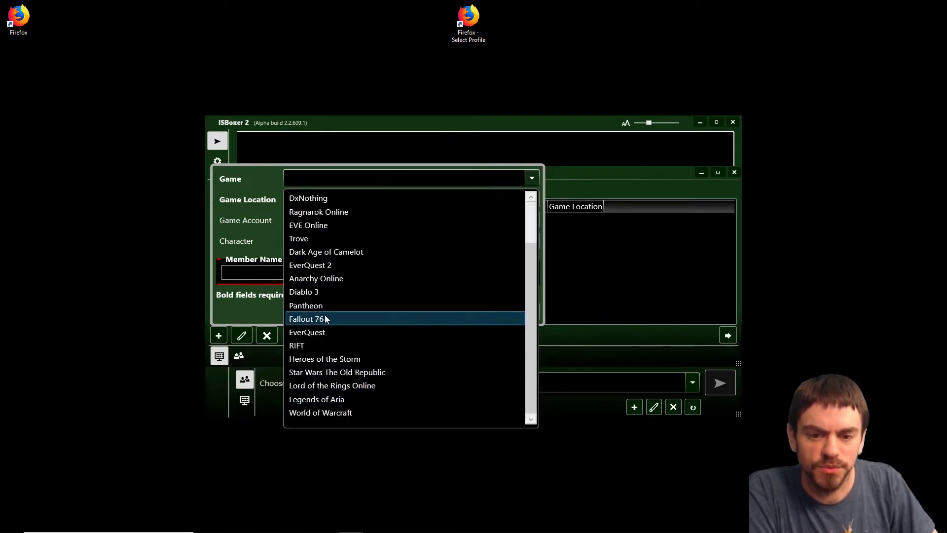
scroll(321, 296, "up", 2)
left_click(304, 239)
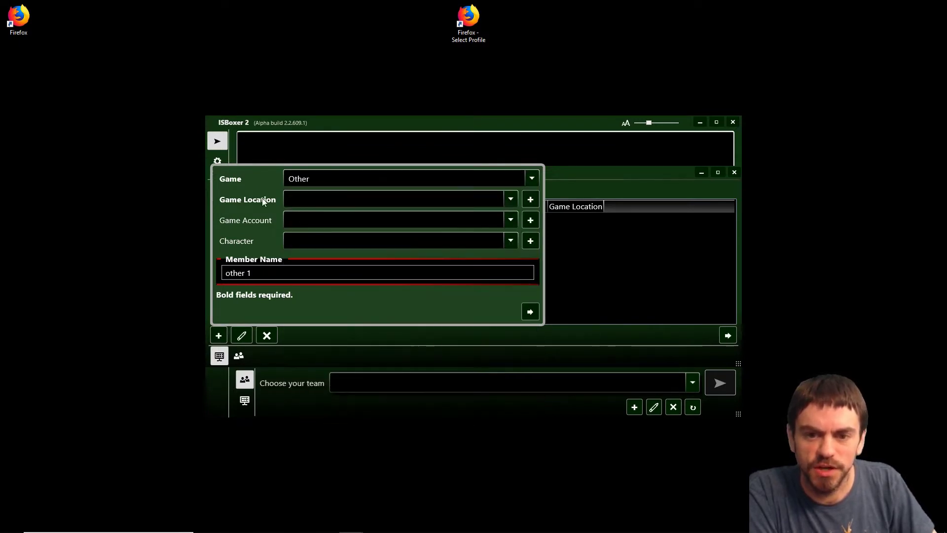
left_click(310, 198)
left_click(312, 197)
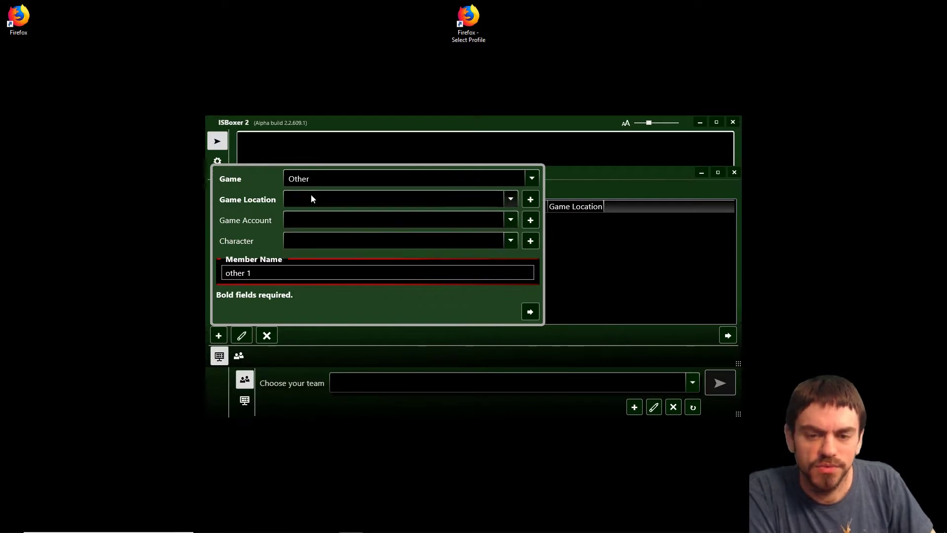
Step: Start a non-Inner Space window game location with the display name Firefox and the game Other
left_click(531, 200)
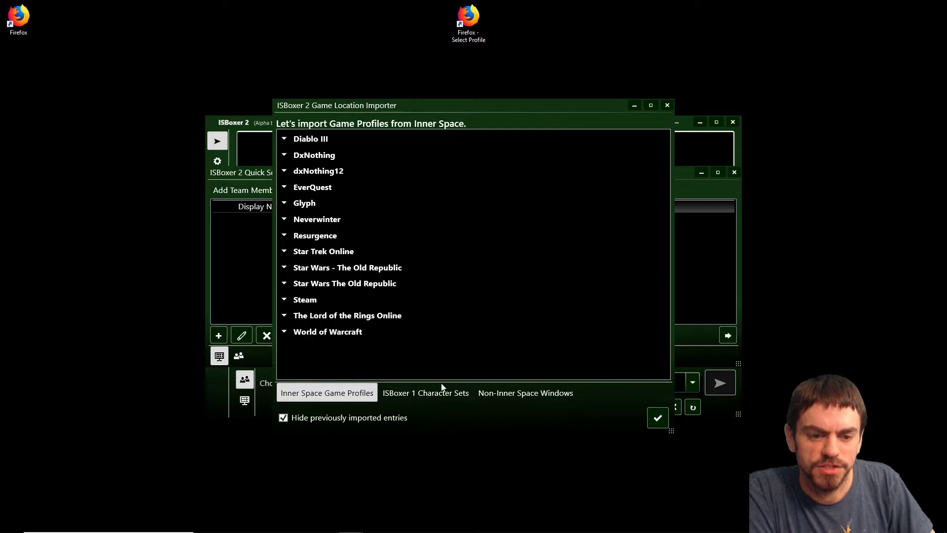
left_click(527, 395)
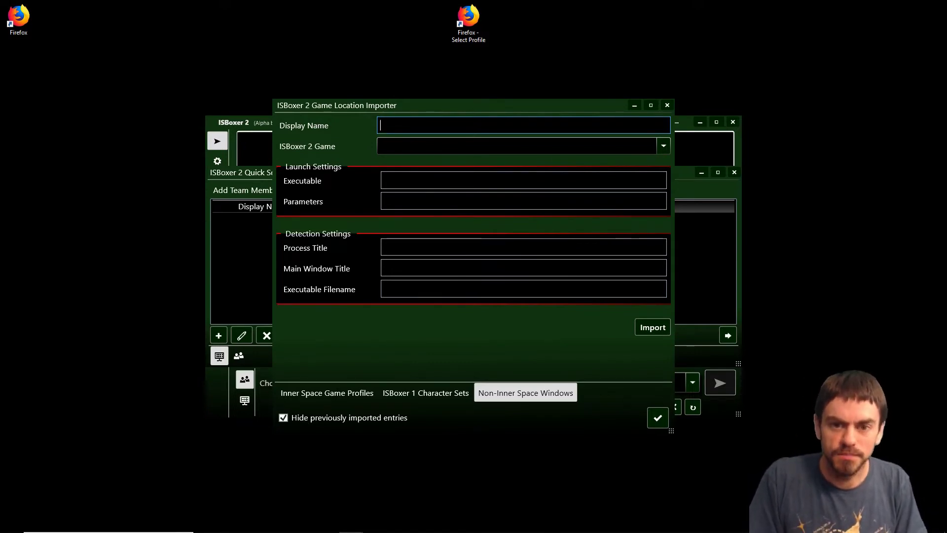
type("Firefox")
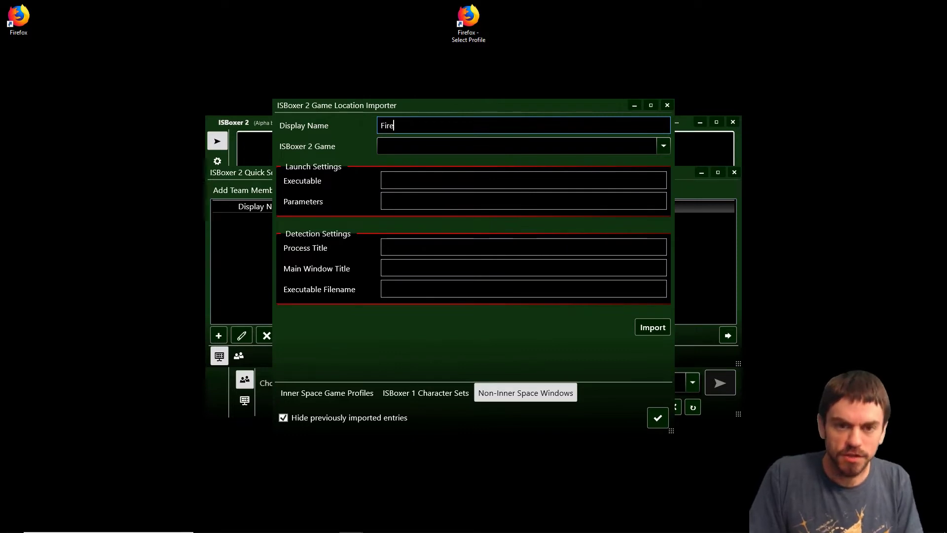
left_click(405, 144)
scroll(404, 146, "up", 1)
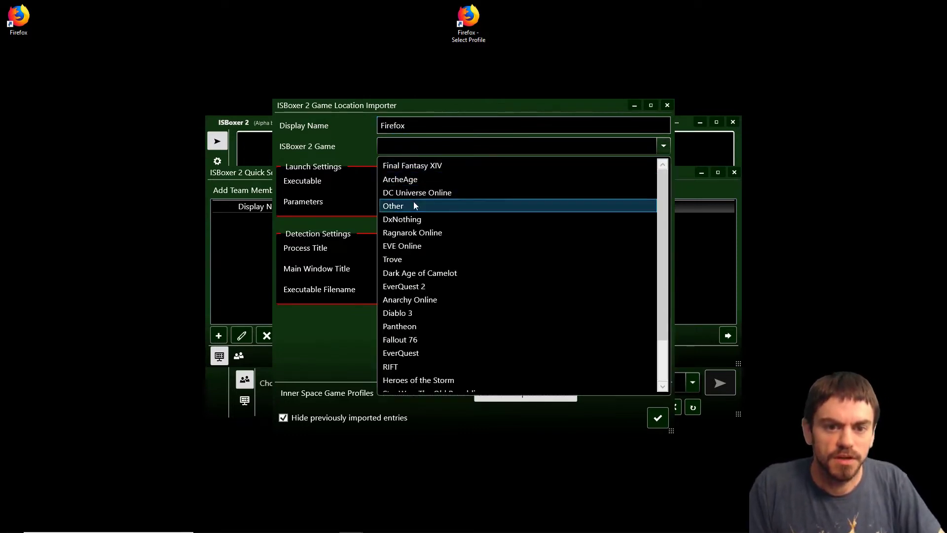
left_click(413, 204)
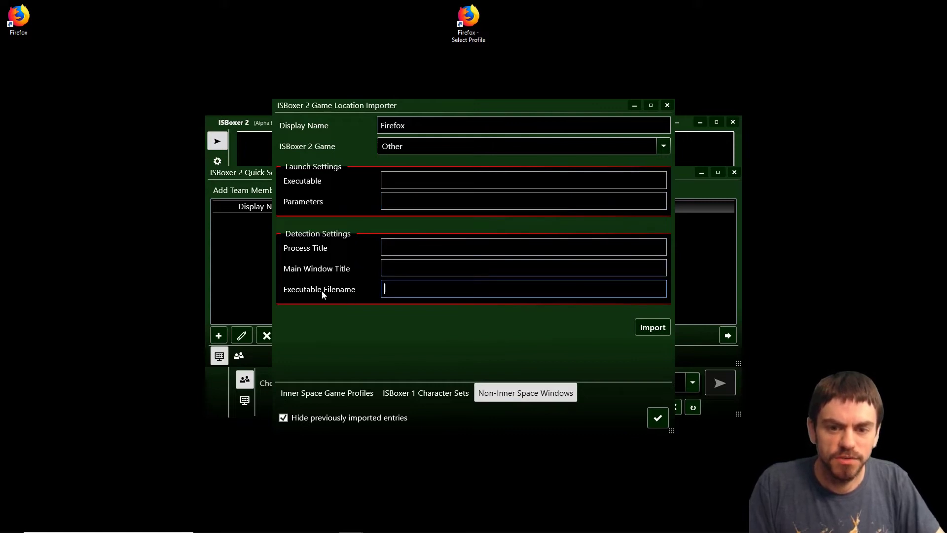
Step: Set the detection executable filename to firefox.exe, import the game location and close the importer
type("firefox.exe")
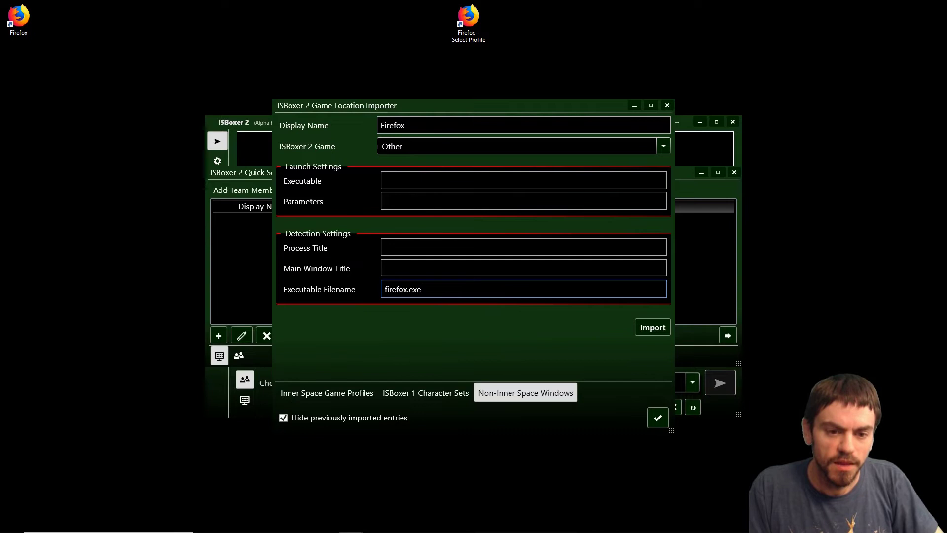
left_click_drag(422, 289, 370, 289)
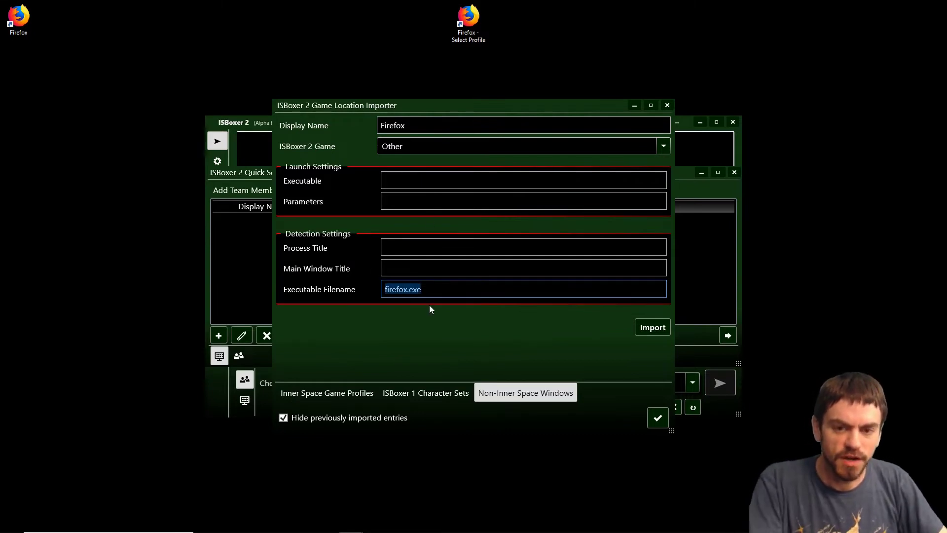
left_click(440, 285)
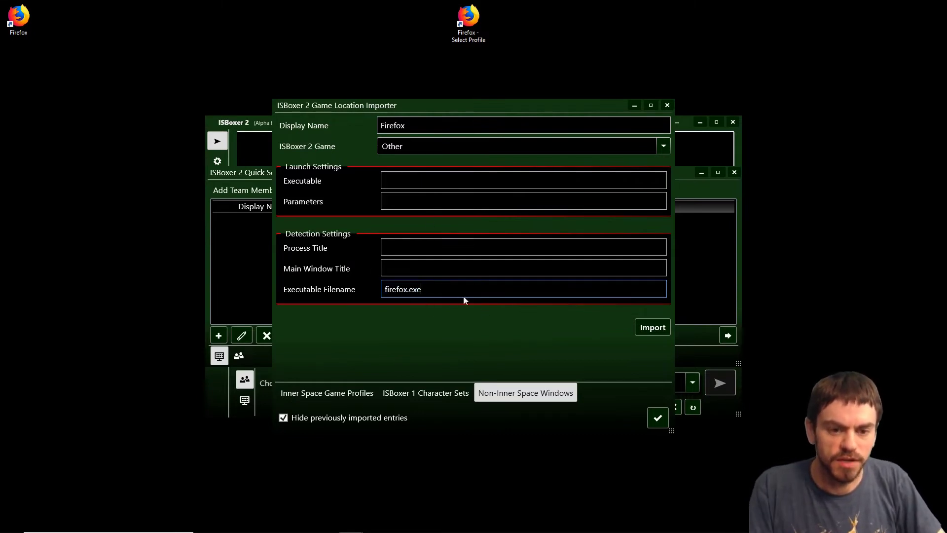
left_click(650, 329)
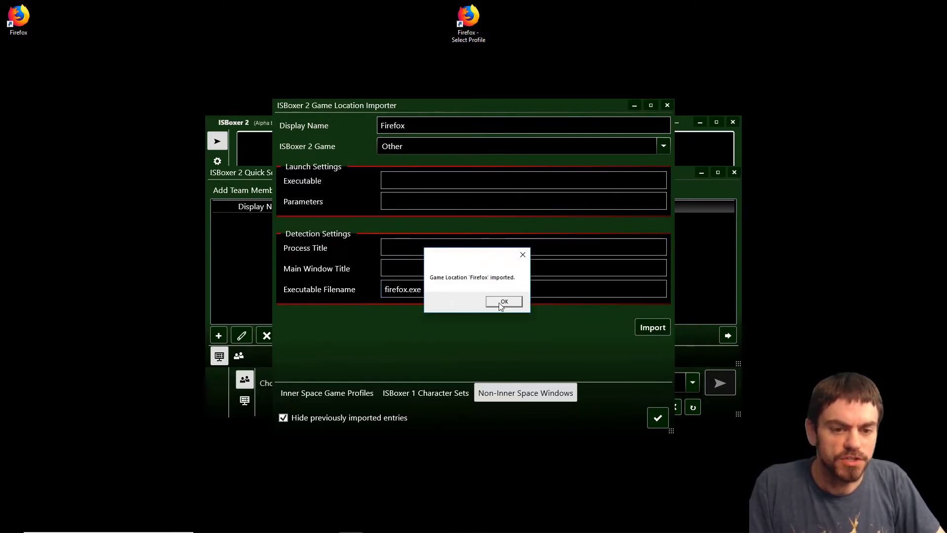
left_click(500, 303)
left_click(652, 419)
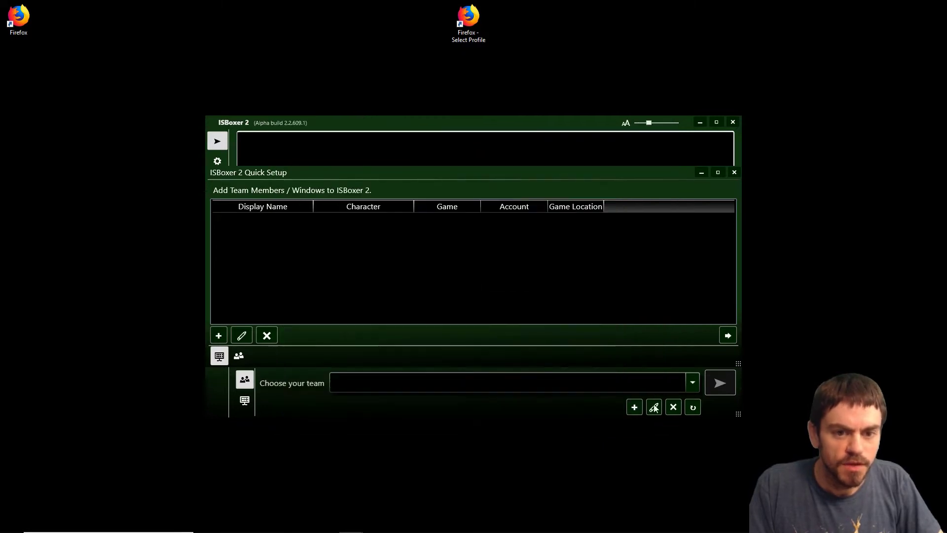
Step: Add a team member named Firefox 1 that uses the Firefox game location
left_click(219, 334)
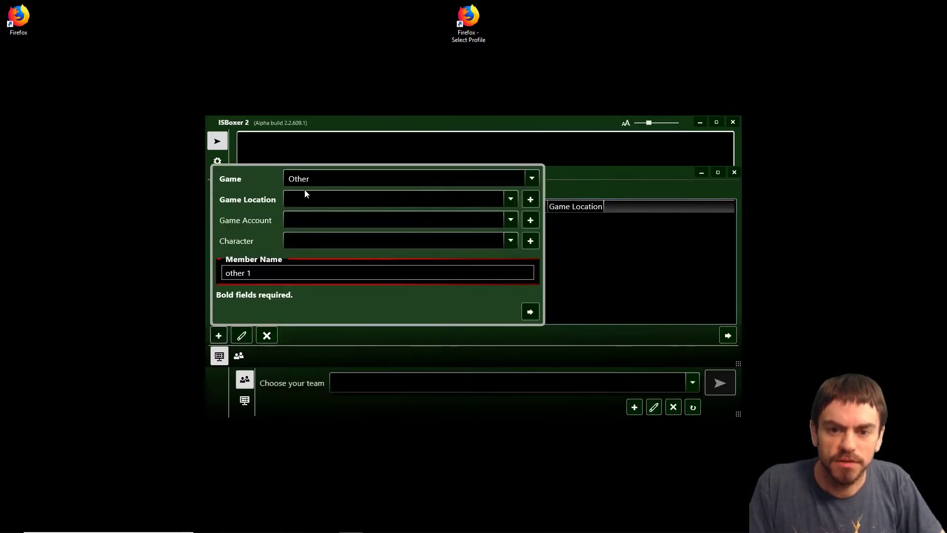
left_click(319, 198)
left_click(310, 218)
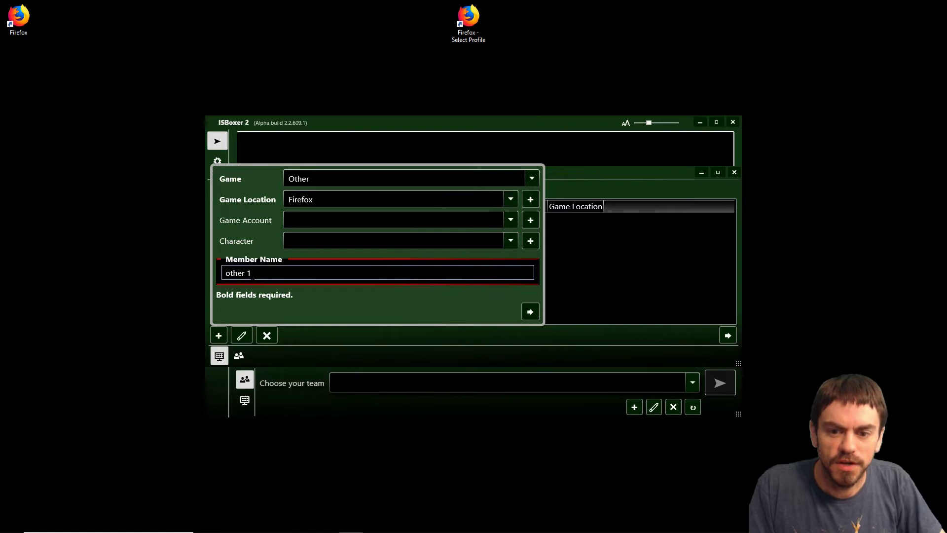
key("ctrl+a")
type("Firefox 1")
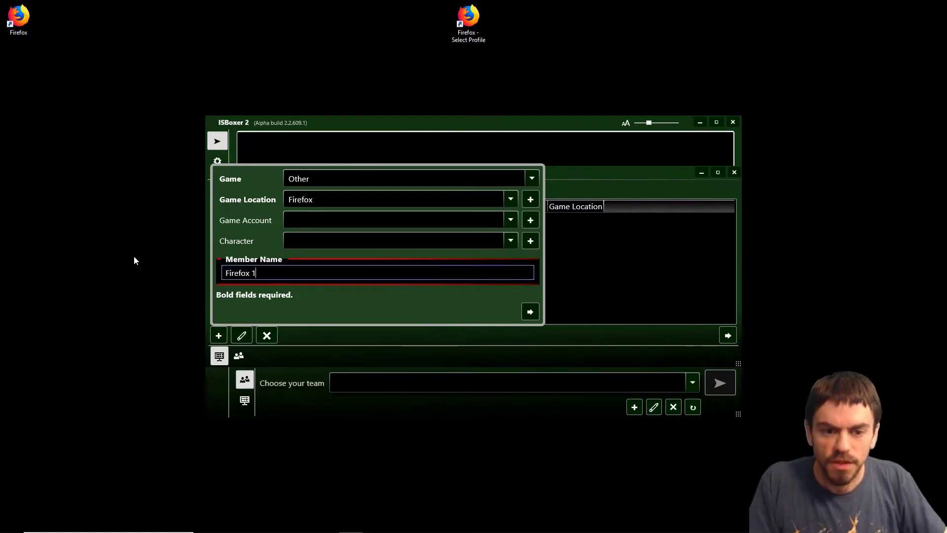
left_click(529, 311)
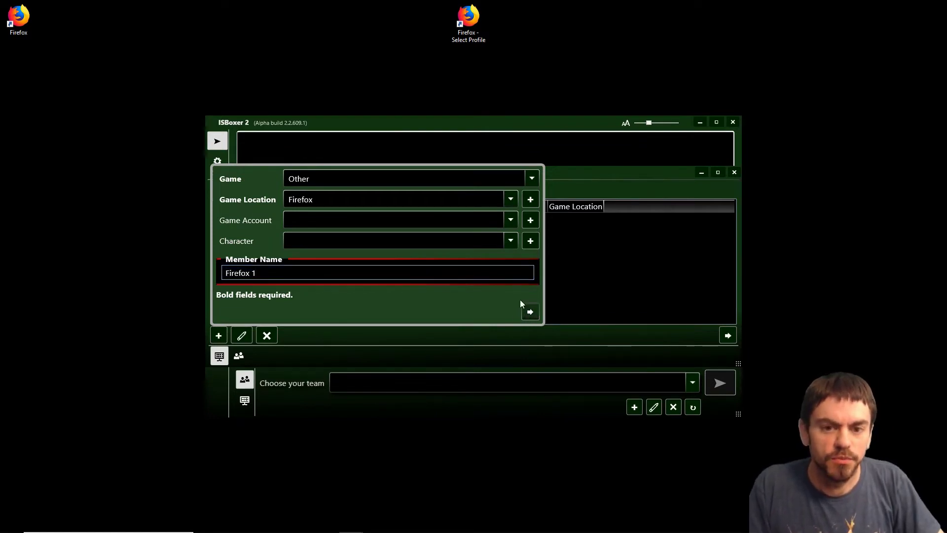
Step: Add a second team member named Firefox 2 with the same game and game location
left_click(242, 336)
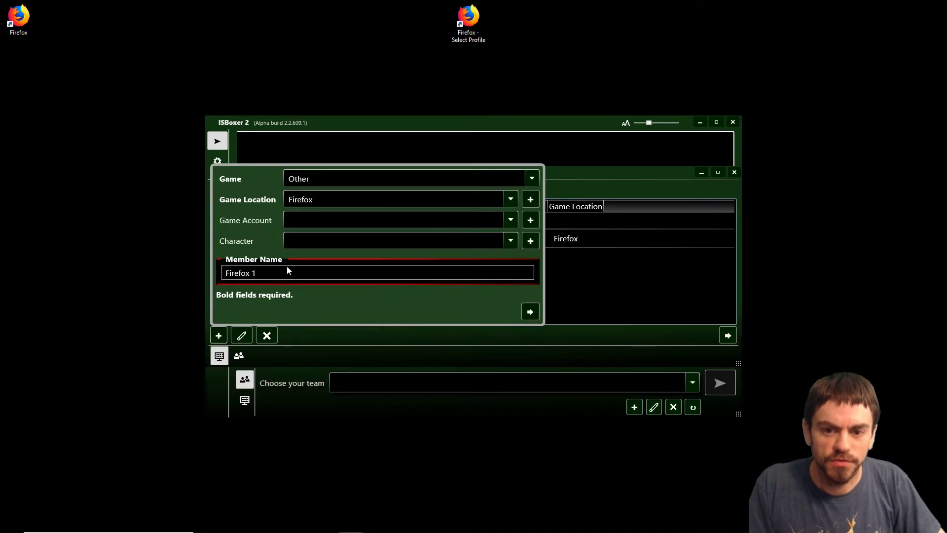
key("BackSpace")
type("2")
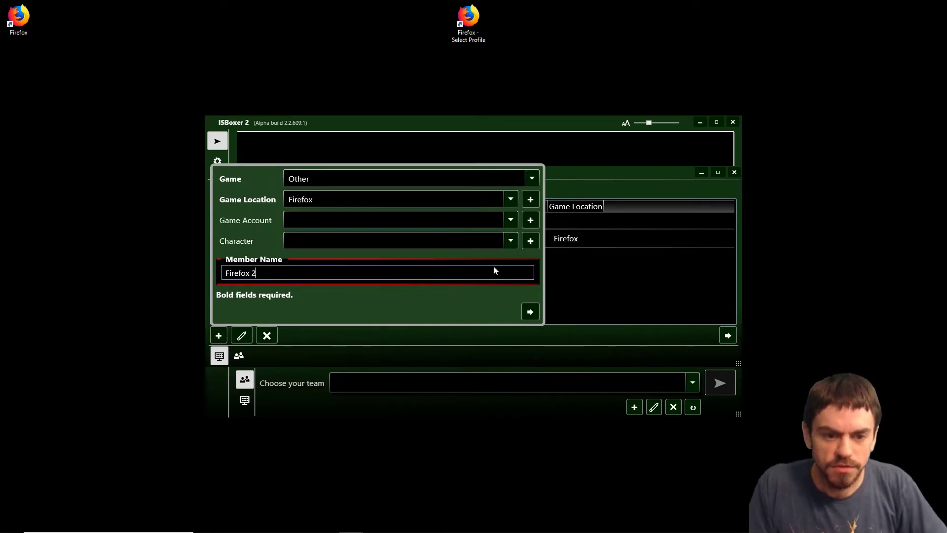
left_click(529, 312)
Step: Add a third team member named Firefox 3 with the same game and game location
left_click(214, 338)
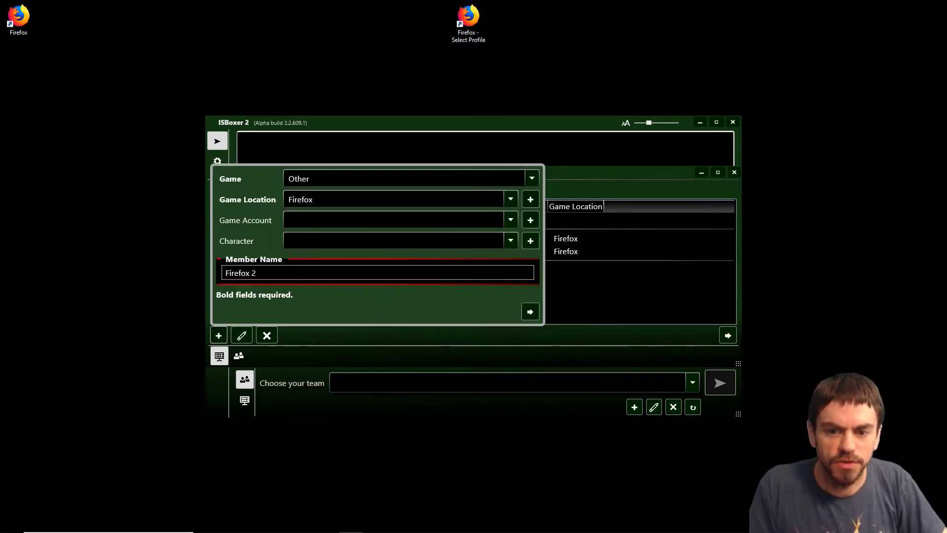
double_click(253, 273)
type("3")
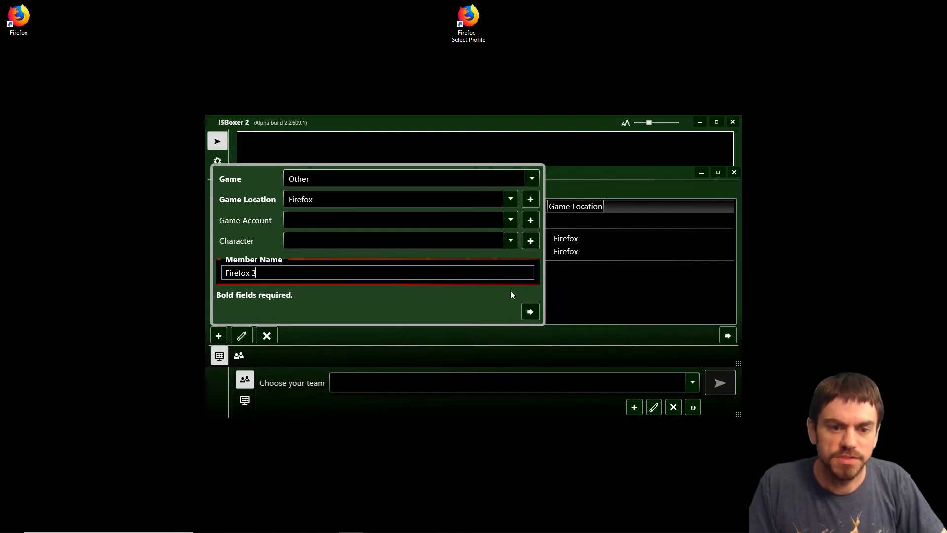
left_click(531, 312)
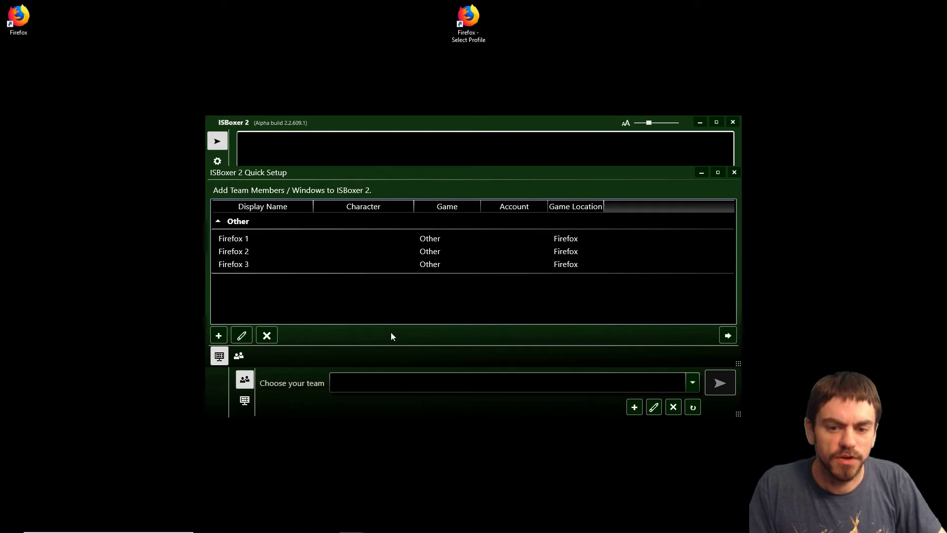
Step: Name the team with the three Firefox members Firefox trio and finish Quick Setup
left_click(240, 355)
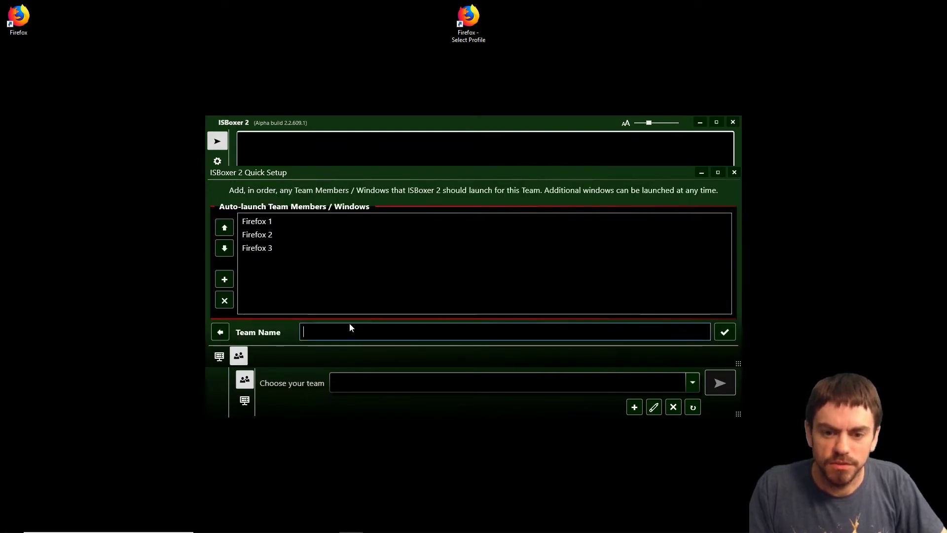
type("Firefox ")
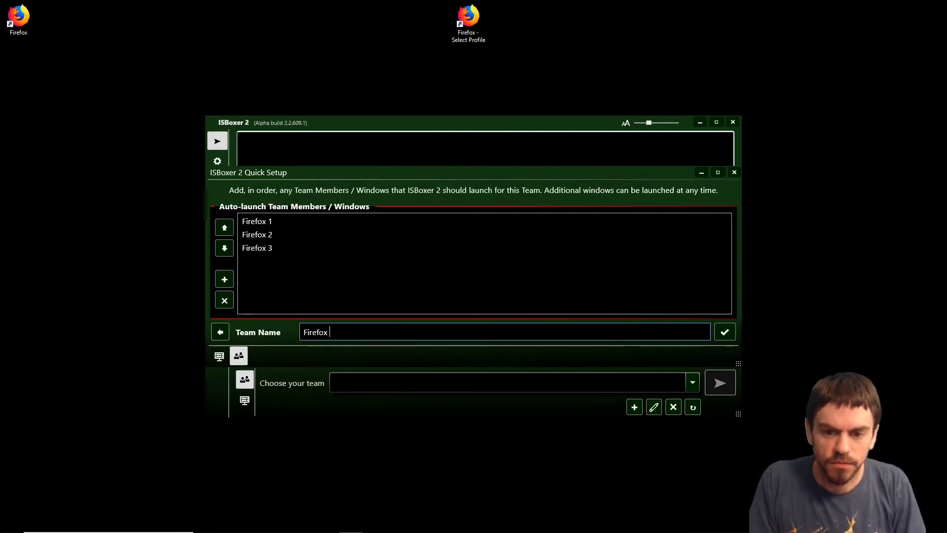
type("trio")
left_click(722, 332)
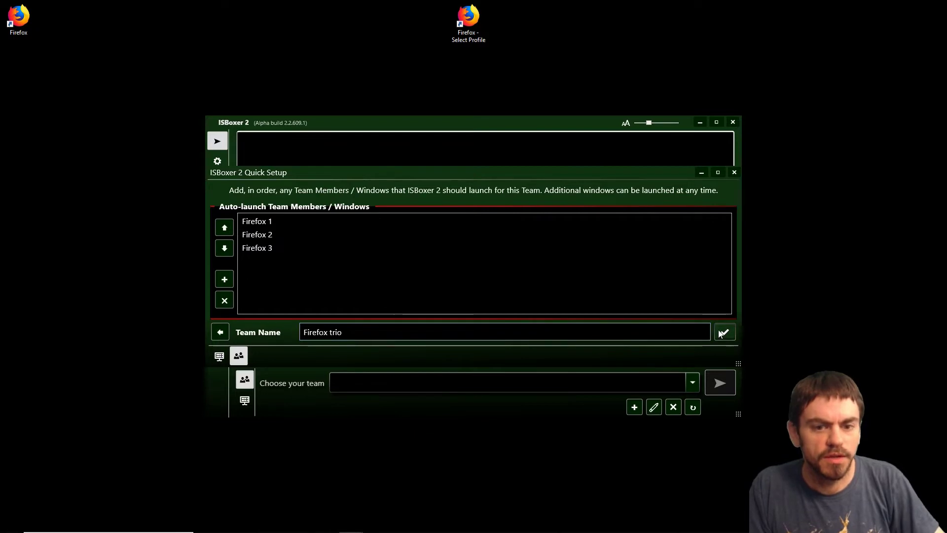
left_click(436, 383)
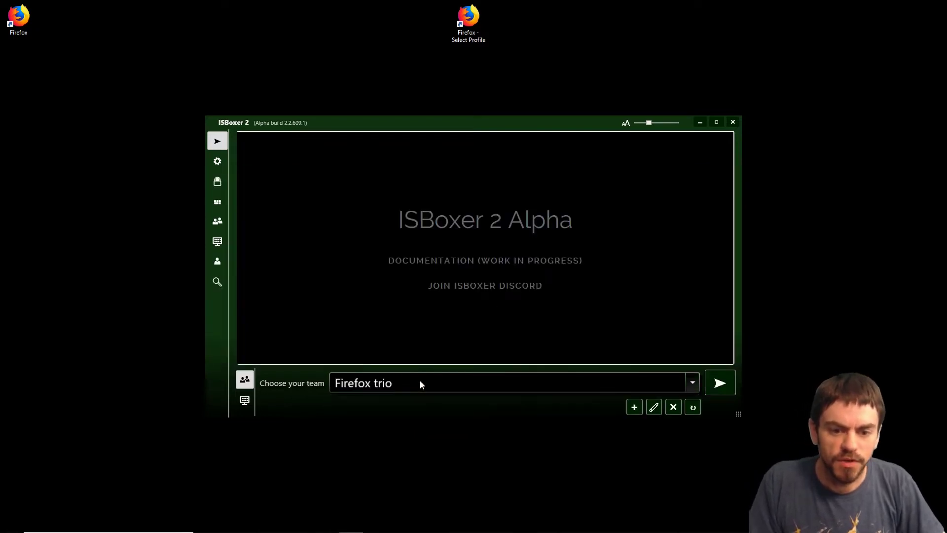
Step: Check which team members can be chosen in the Video FX Layout 0.3 global module options
left_click(218, 203)
left_click(289, 143)
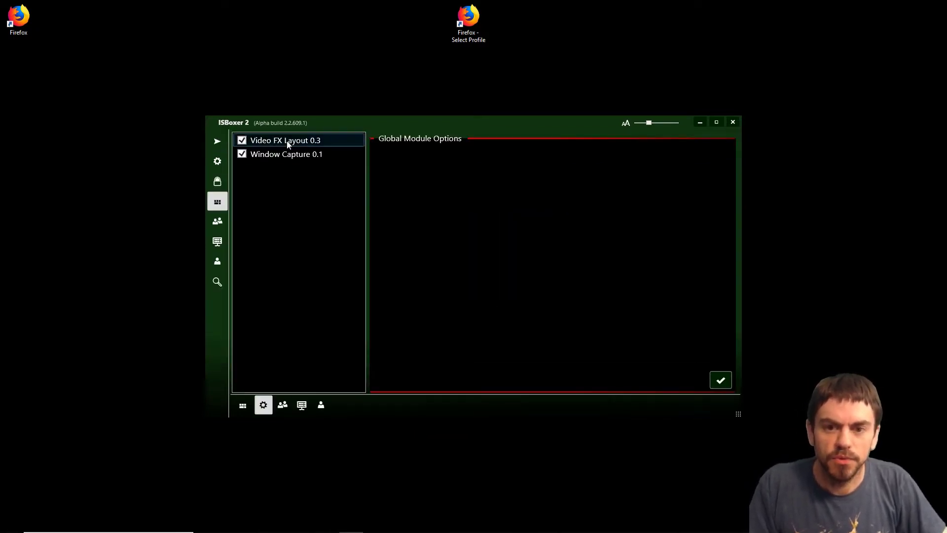
left_click(515, 346)
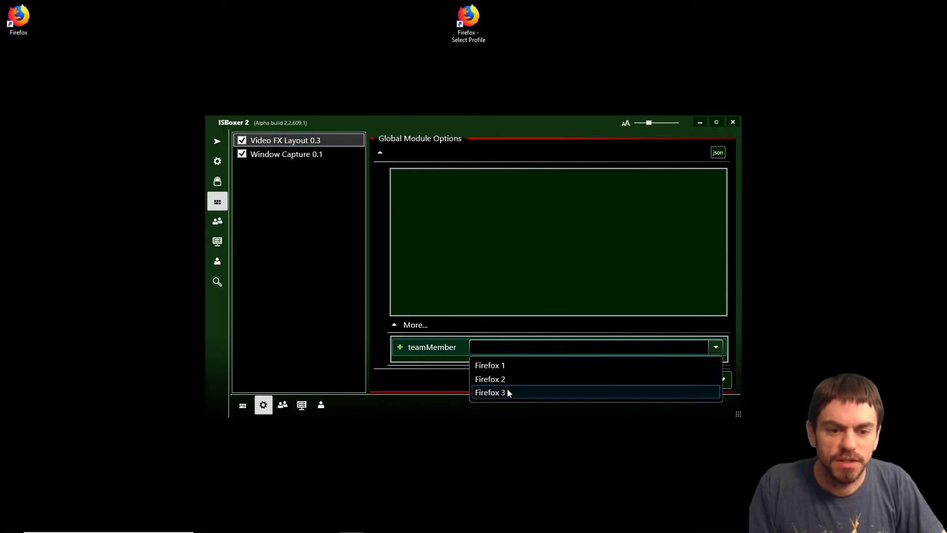
left_click(474, 239)
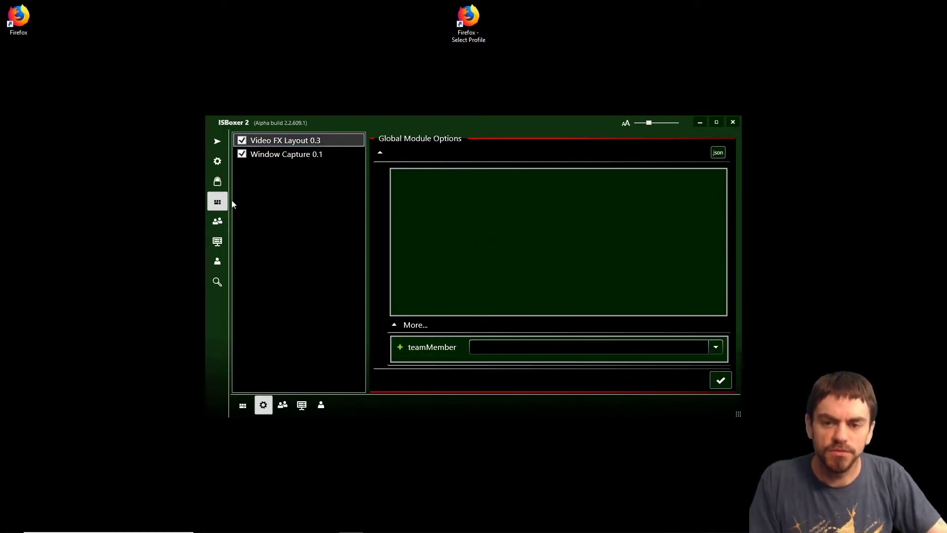
Step: Start a new team member in Quick Setup with DxNothing as its game
left_click(217, 221)
left_click(217, 241)
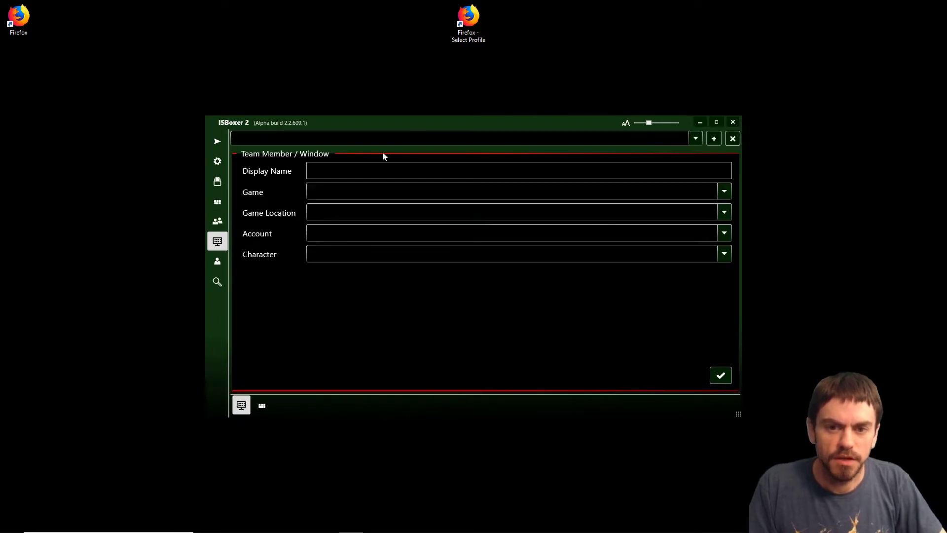
left_click(711, 138)
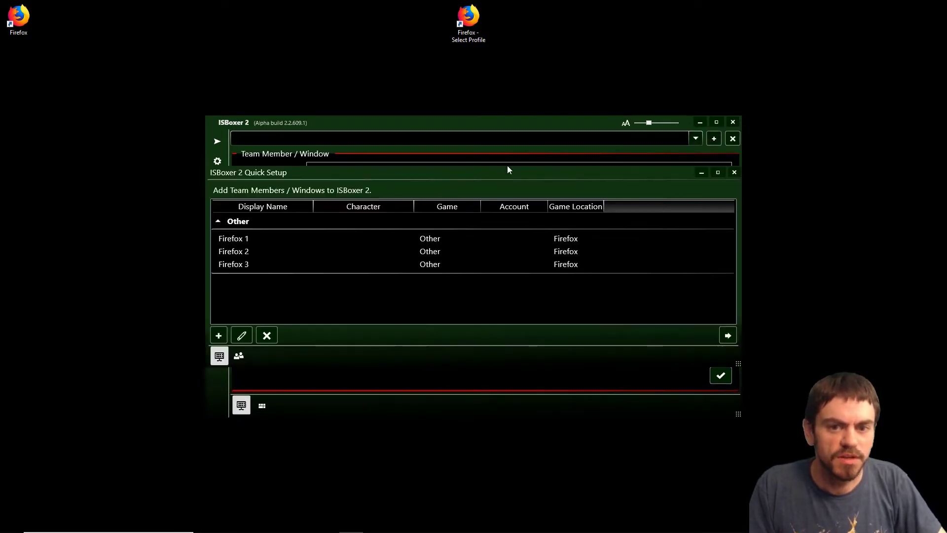
left_click(220, 335)
left_click(307, 179)
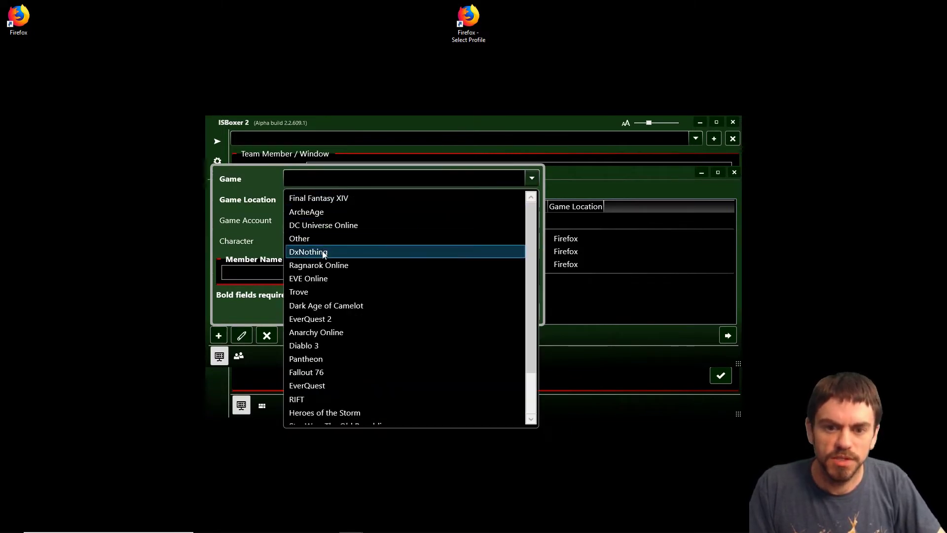
left_click(324, 253)
left_click(338, 216)
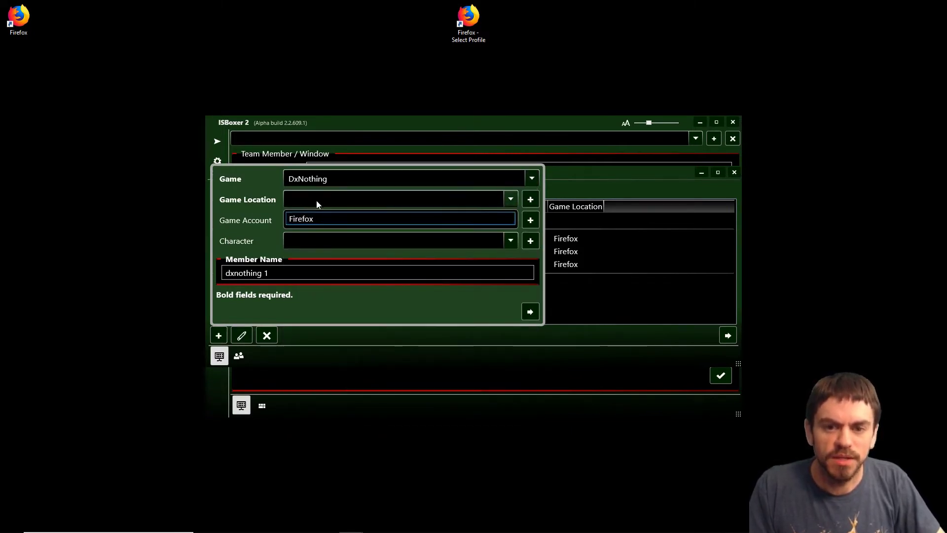
left_click(344, 200)
Step: Import the DxNothing Default Profile from the Inner Space game profiles as a DxNothing game location
left_click(530, 200)
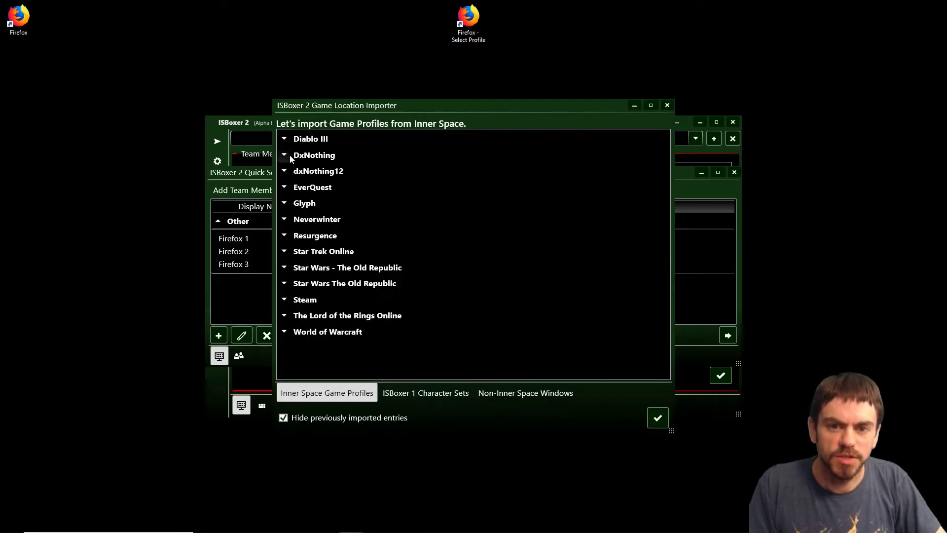
left_click(286, 155)
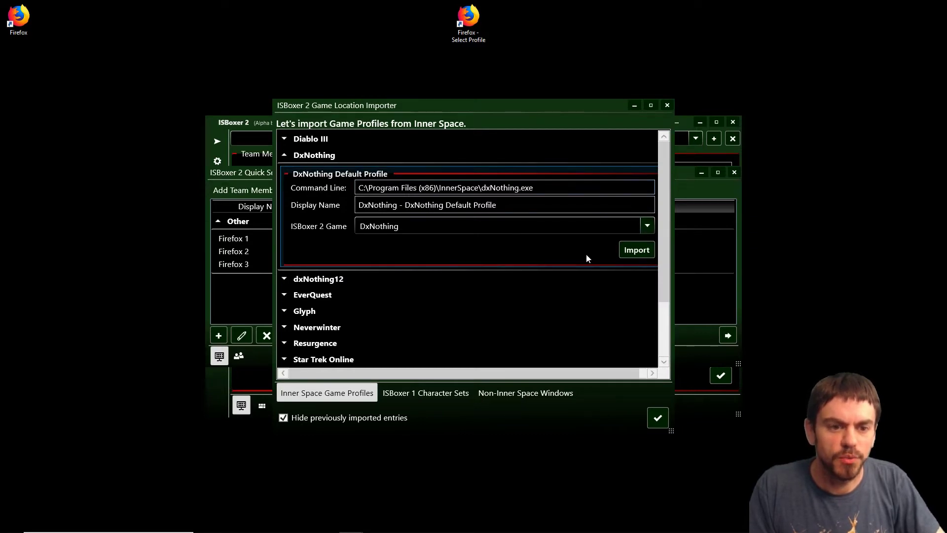
left_click(637, 250)
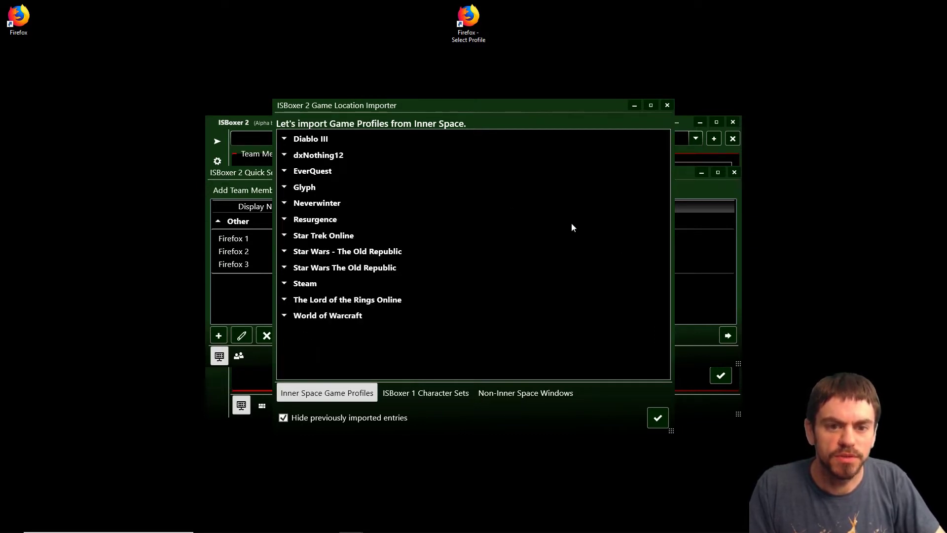
left_click(658, 416)
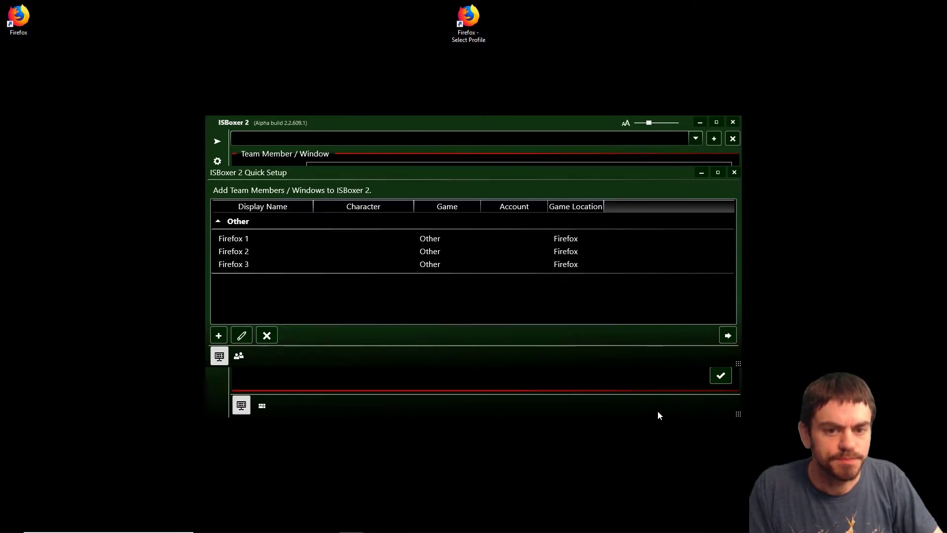
Step: Add the team member dxnothing 1 with the game location DxNothing - DxNothing Default Profile and close Quick Setup
left_click(218, 336)
left_click(319, 200)
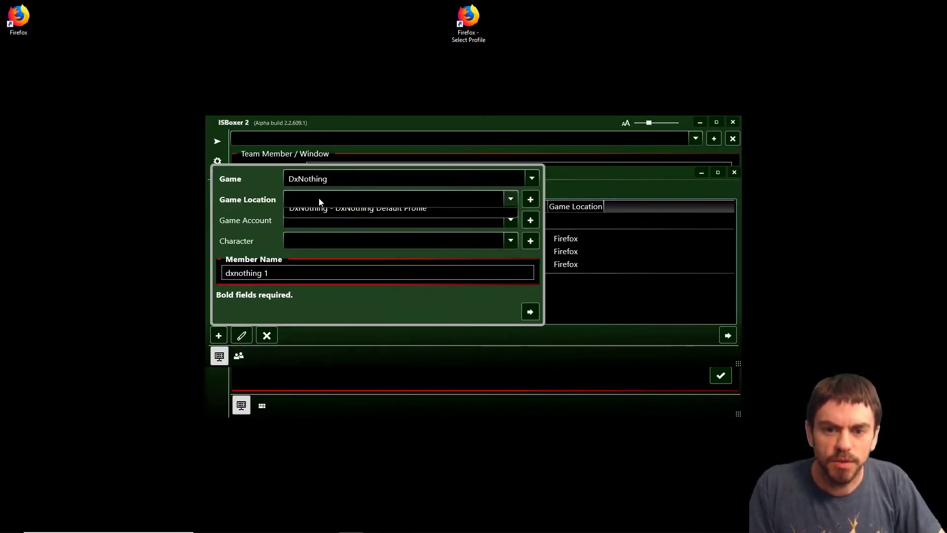
left_click(337, 233)
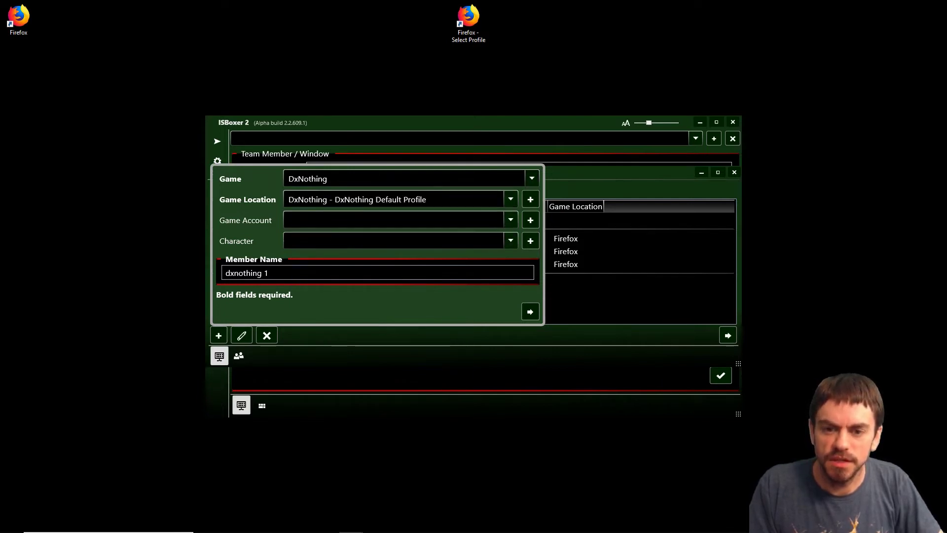
left_click_drag(245, 272, 201, 271)
left_click(268, 273)
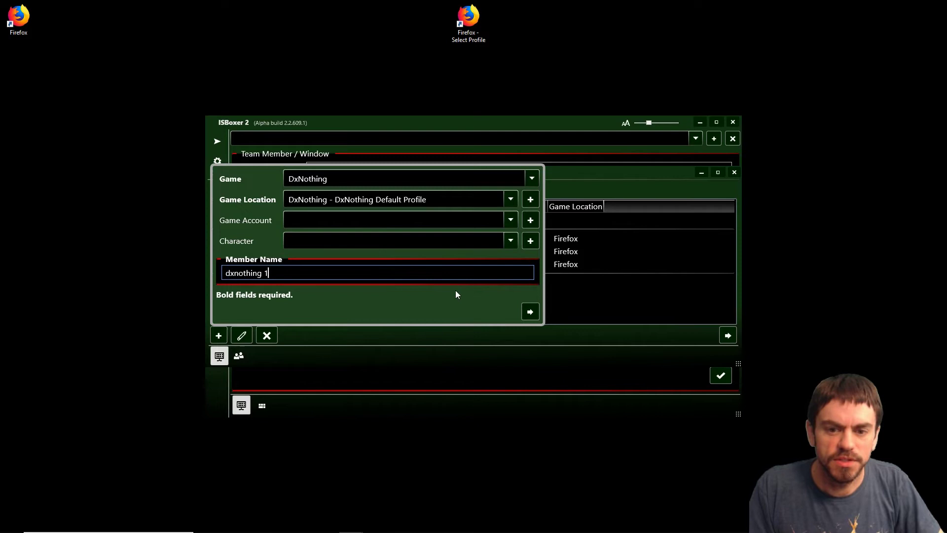
left_click(529, 312)
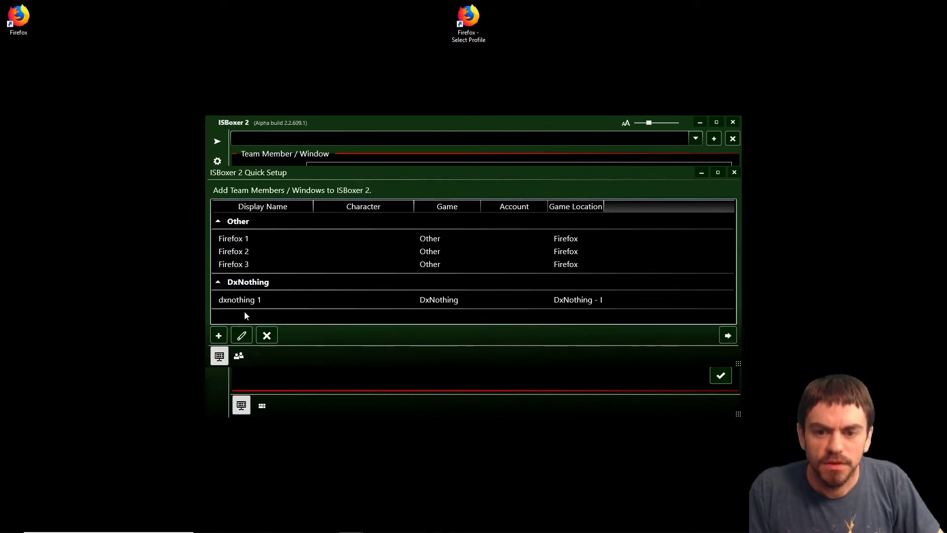
left_click(734, 172)
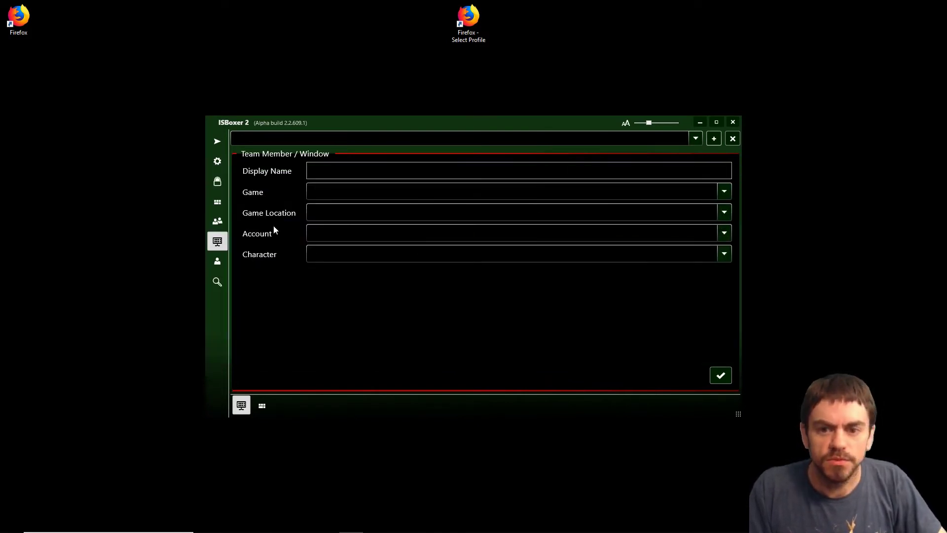
Step: Set teamMember to dxnothing 1 in the Video FX Layout 0.3 global module options and save them
left_click(221, 221)
left_click(220, 207)
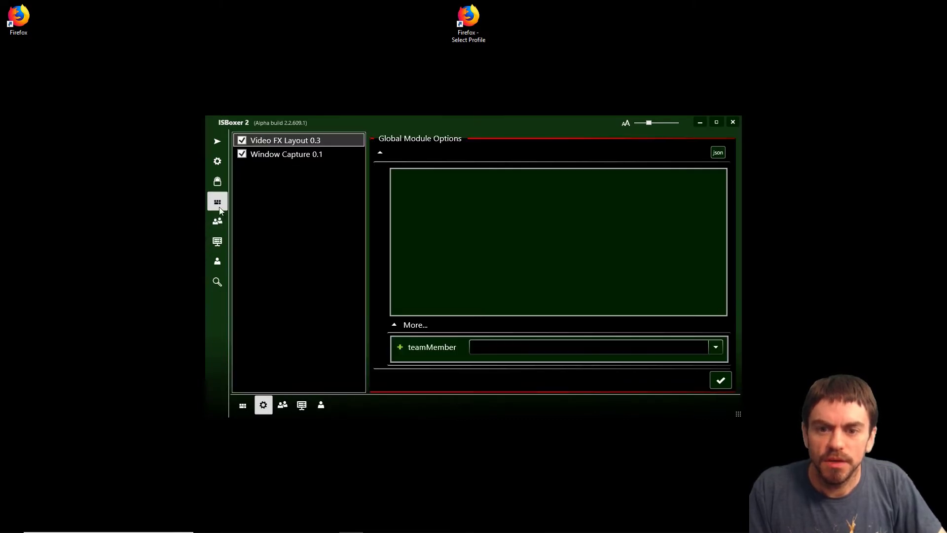
left_click(502, 346)
left_click(508, 407)
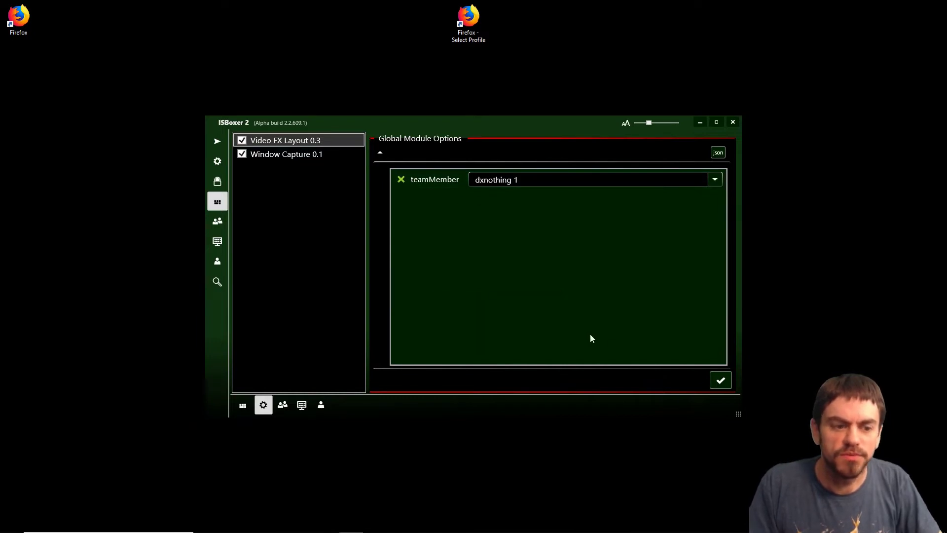
left_click(723, 380)
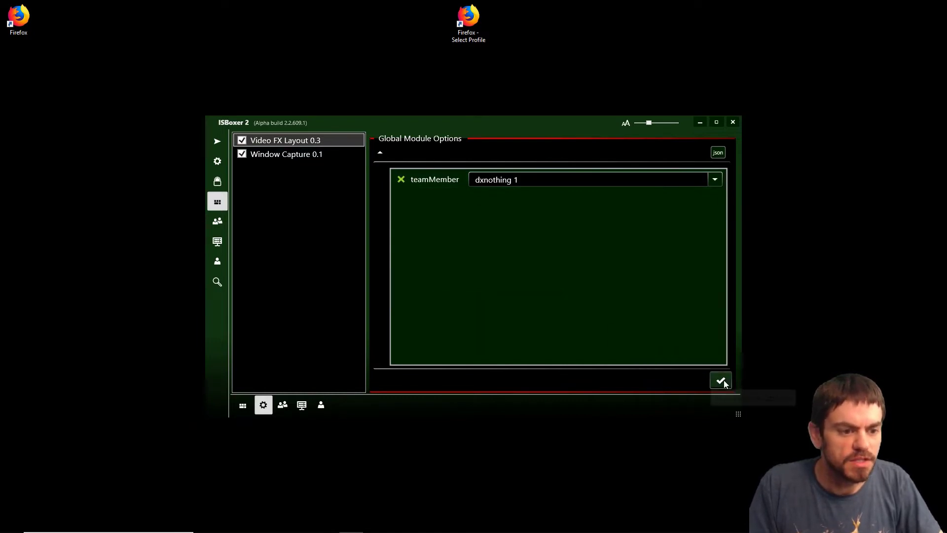
Step: Enable the Firefox trio team's global Capture Window hotkey and assign it Ctrl+Shift+Alt+W
left_click(222, 222)
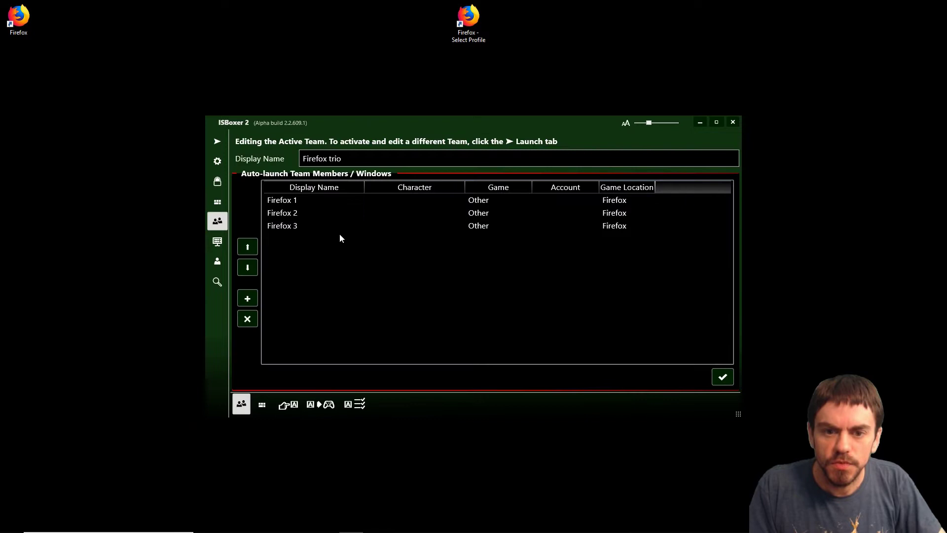
left_click(291, 409)
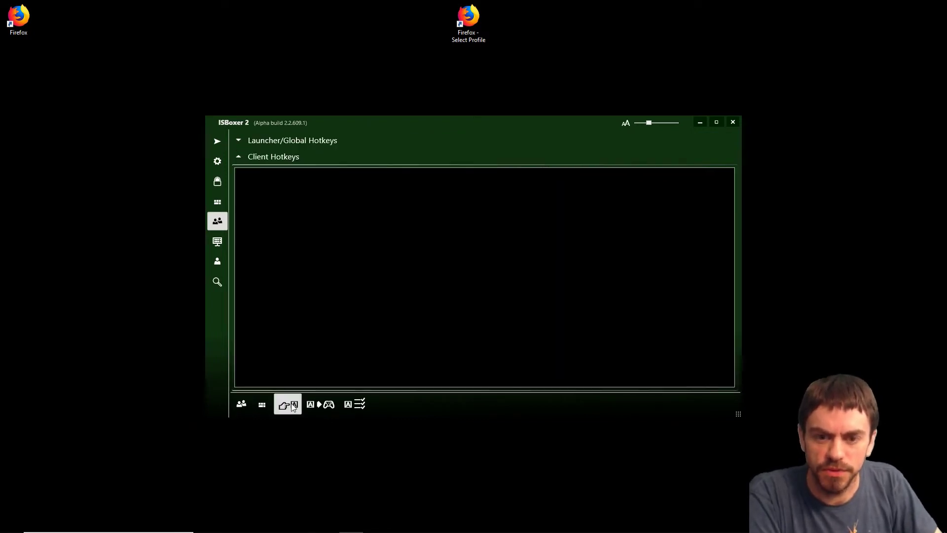
left_click(248, 143)
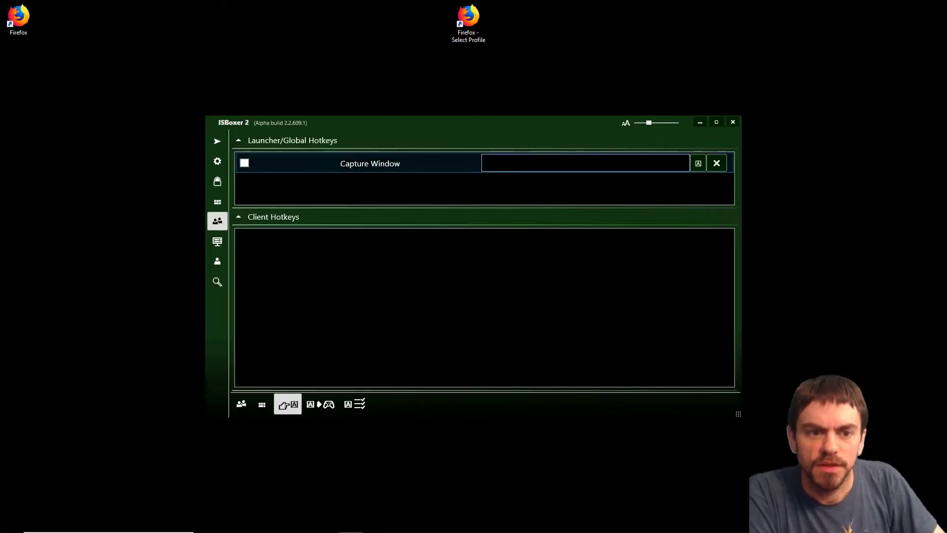
left_click(244, 163)
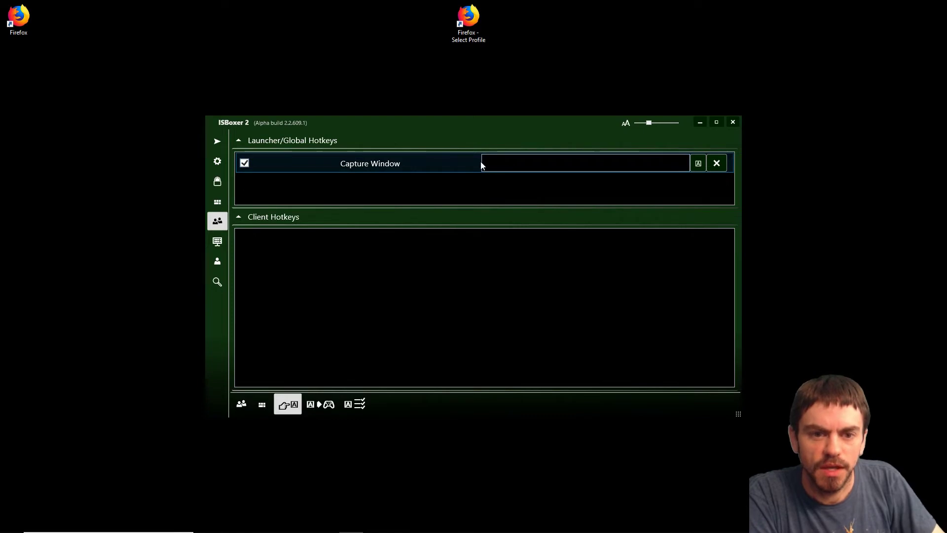
key("shift")
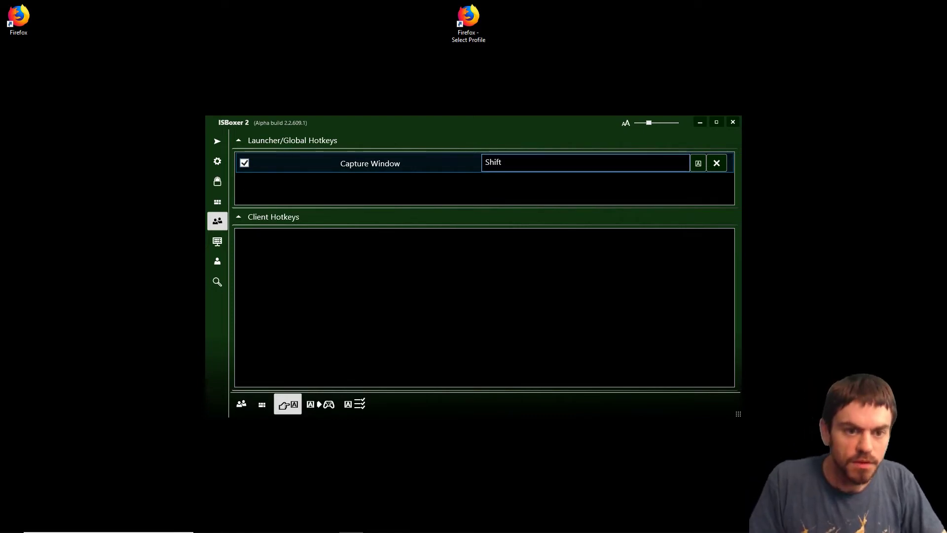
key("ctrl+shift+alt+w")
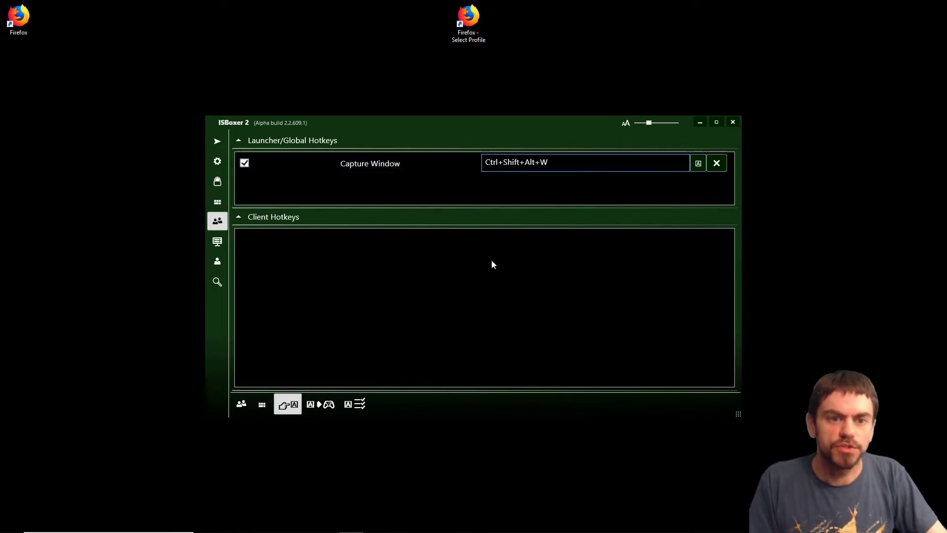
left_click(326, 164)
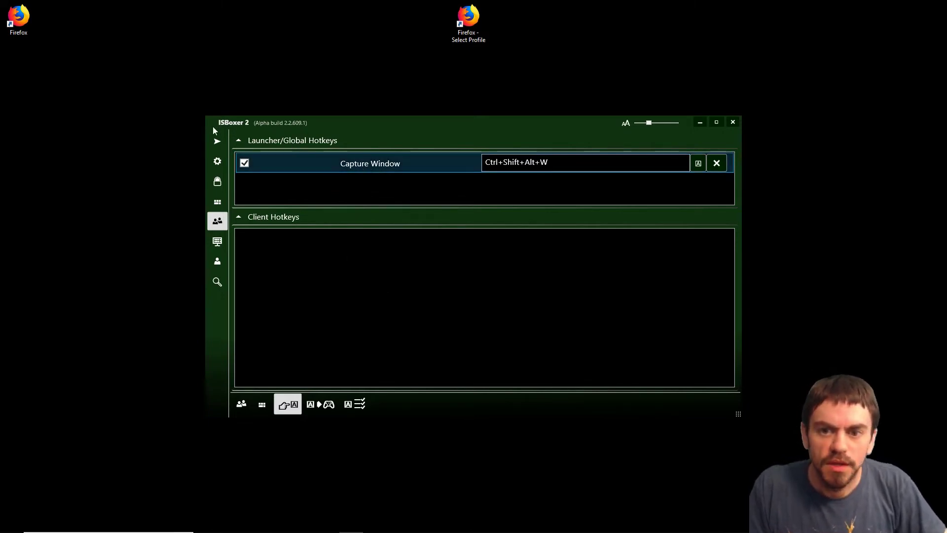
Step: Launch the Firefox trio team and stretch the VFX Layout window to fill the whole screen
left_click(217, 141)
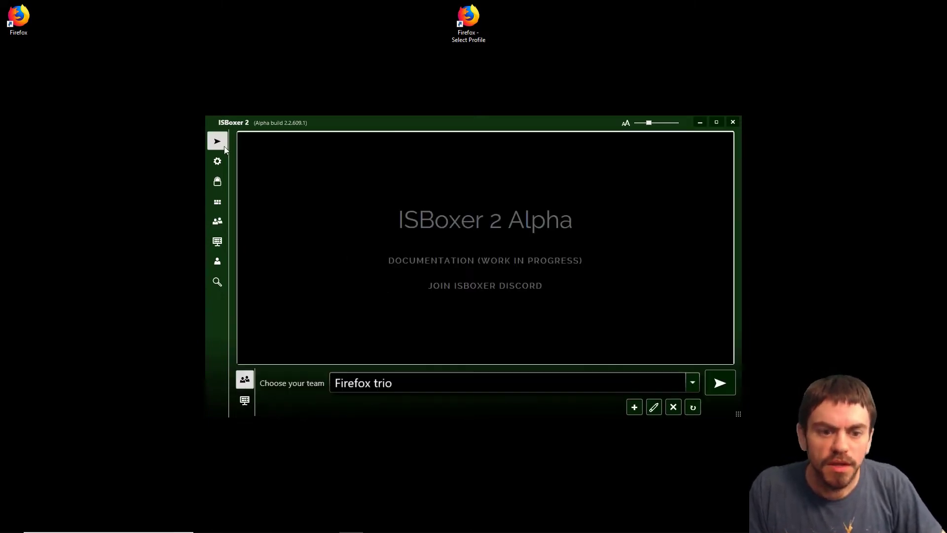
left_click(721, 384)
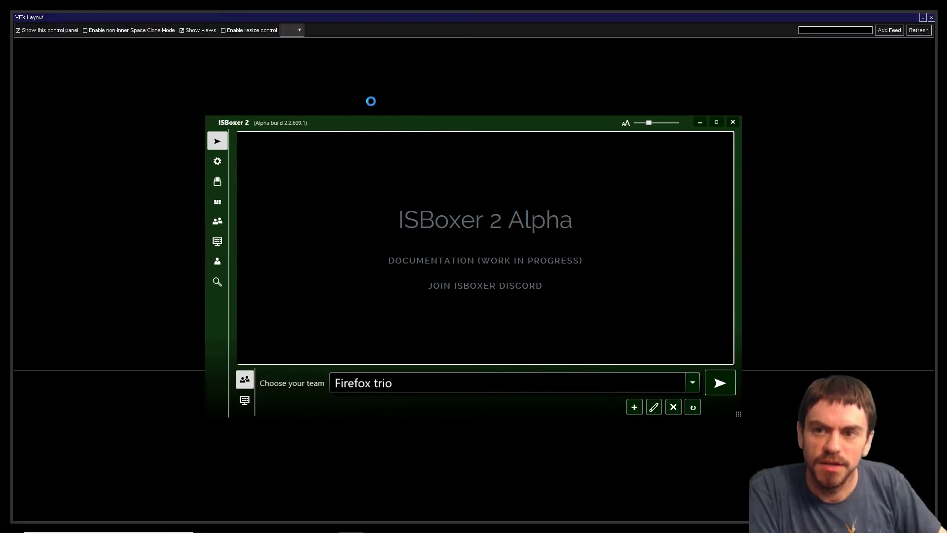
mouse_move(148, 17)
left_mouse_down()
mouse_move(164, 11)
mouse_move(141, 6)
left_mouse_up()
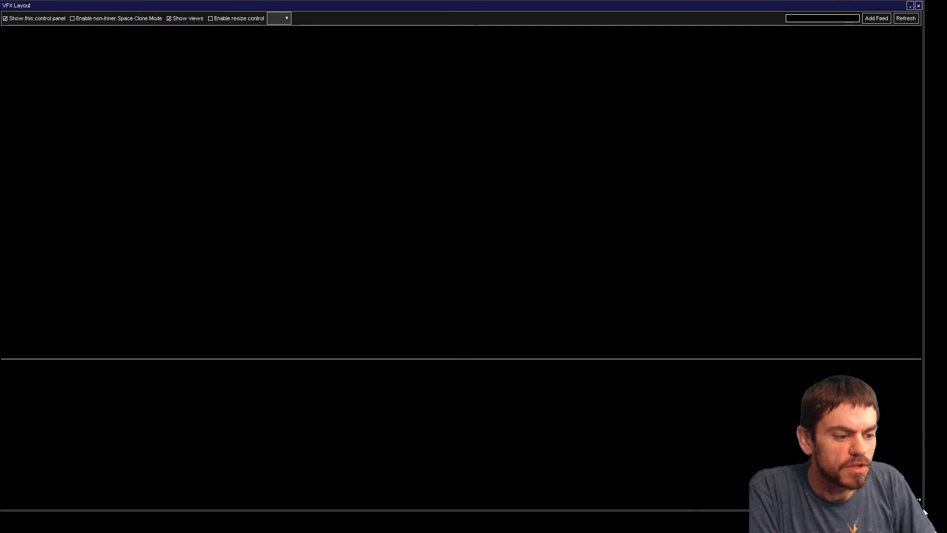
left_click_drag(925, 513, 940, 527)
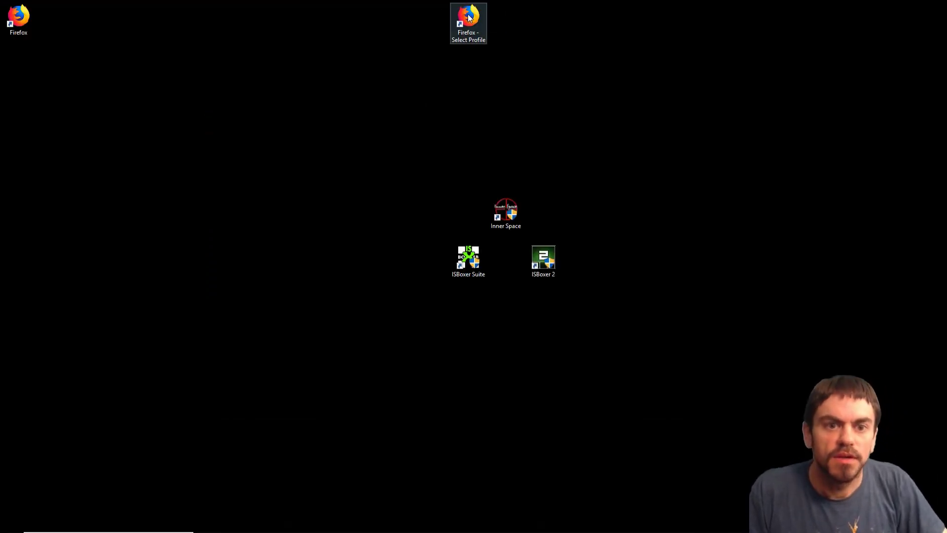
Step: Start Firefox with the isboxer1 profile and close its Mozilla privacy page
double_click(468, 16)
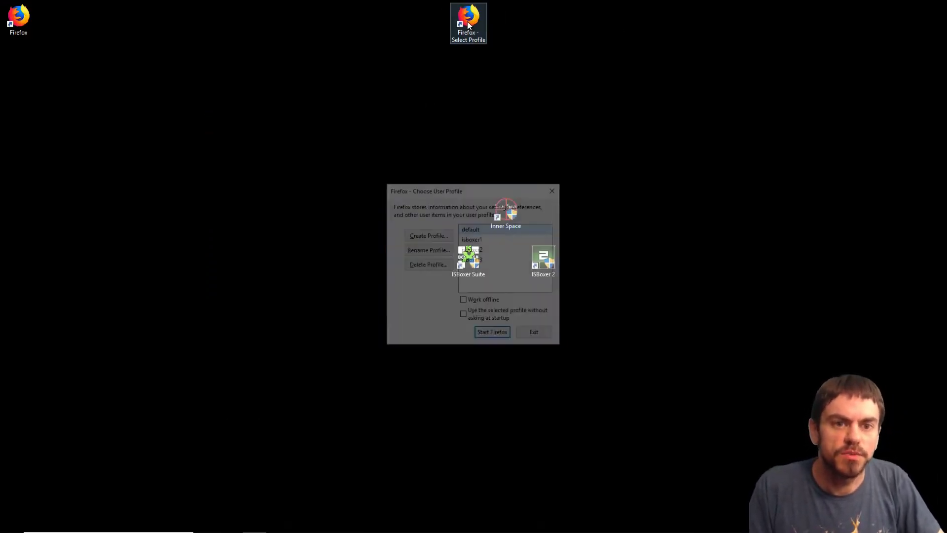
double_click(478, 241)
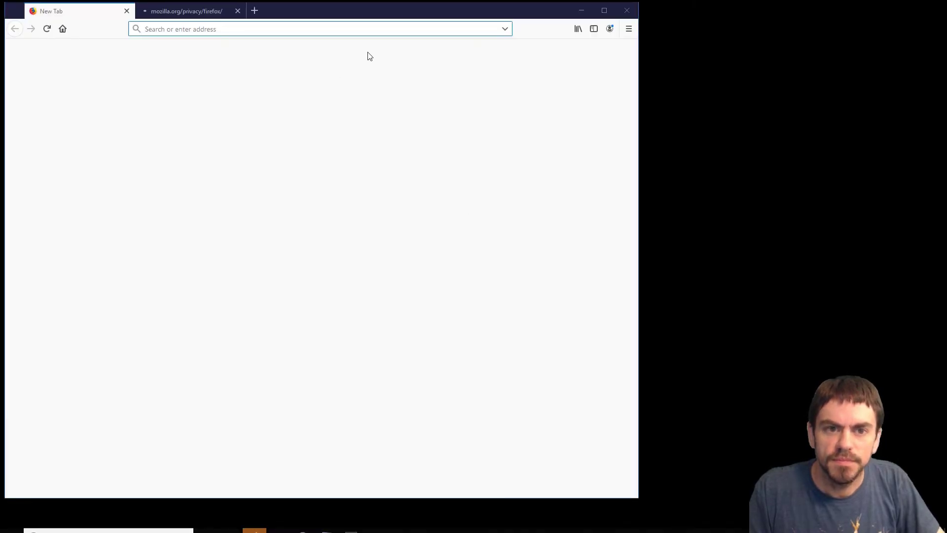
left_click(238, 11)
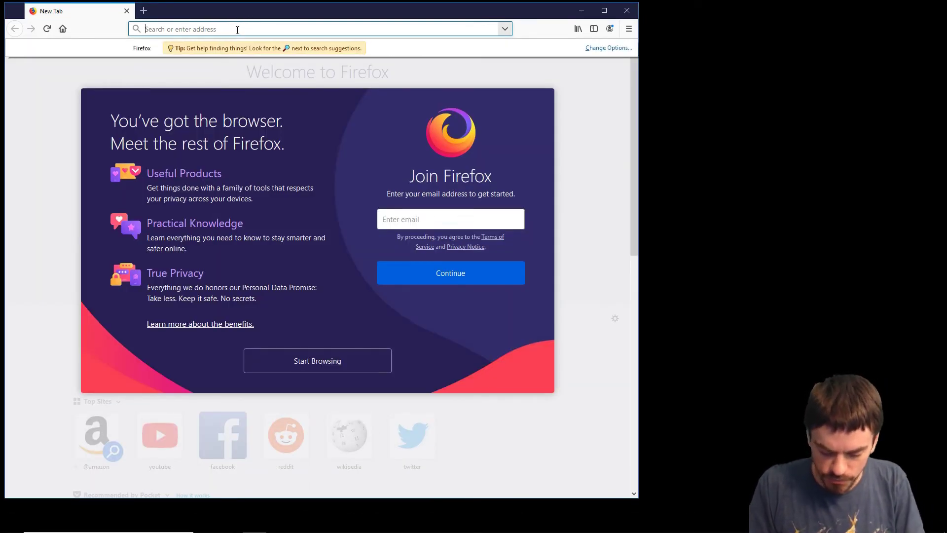
Step: Replace the regular isboxer1 Firefox window with a private browsing window and minimize it
key("ctrl+shift+p")
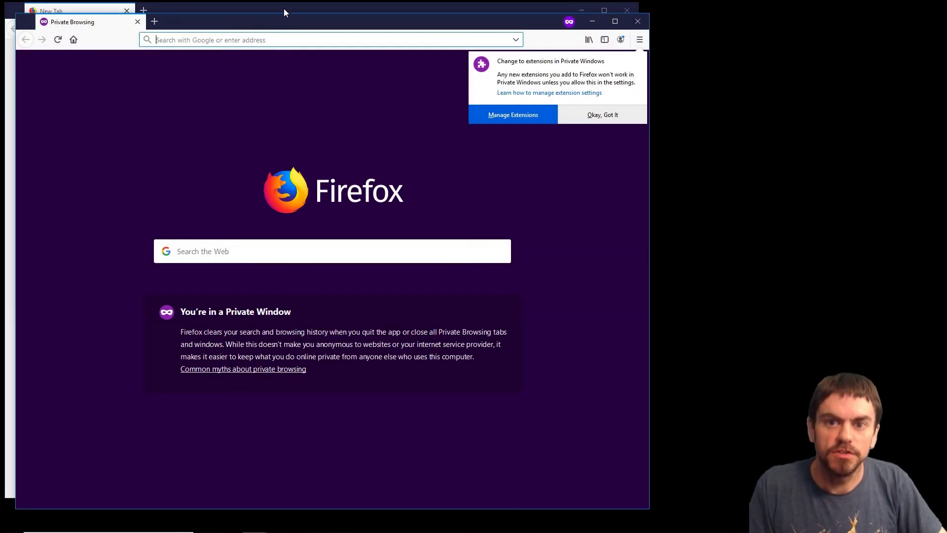
left_click(623, 10)
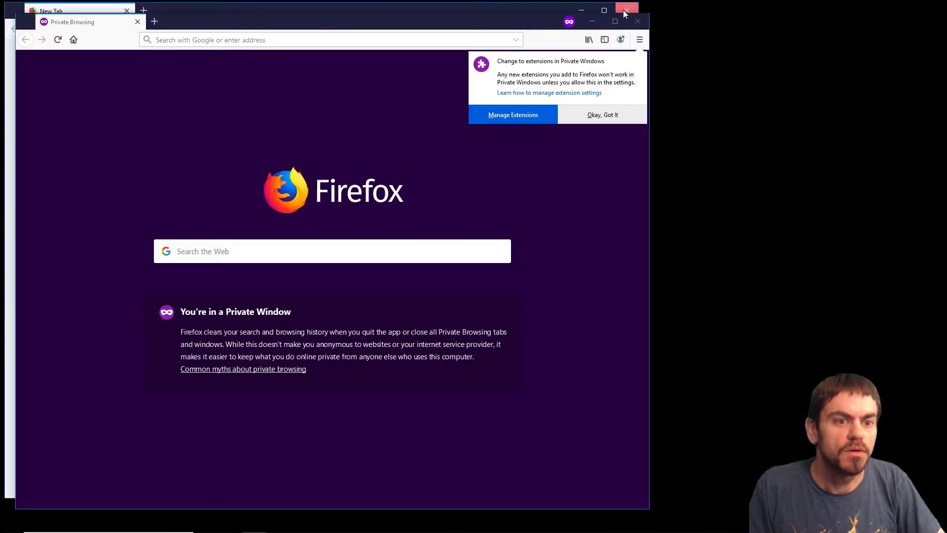
left_click(611, 114)
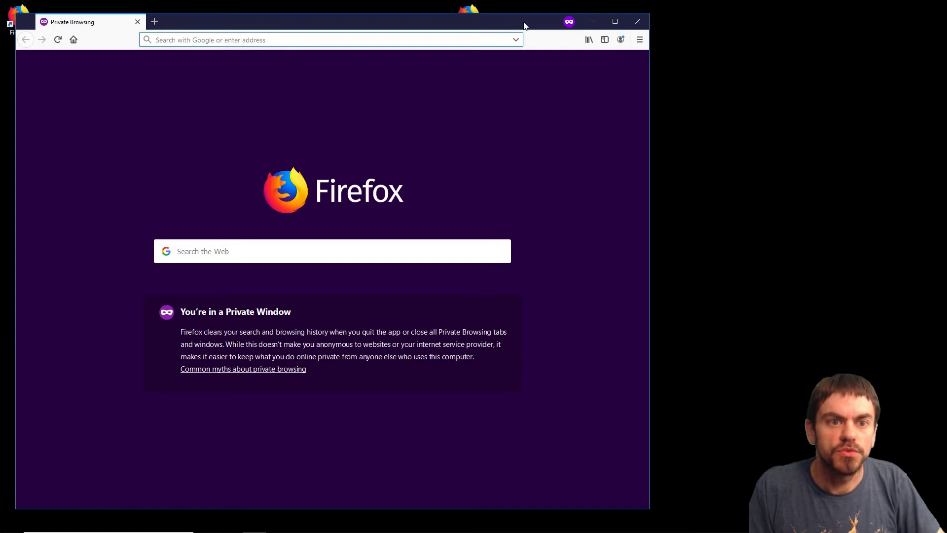
left_click(593, 22)
Step: Start another Firefox instance with the isboxer2 profile
double_click(476, 24)
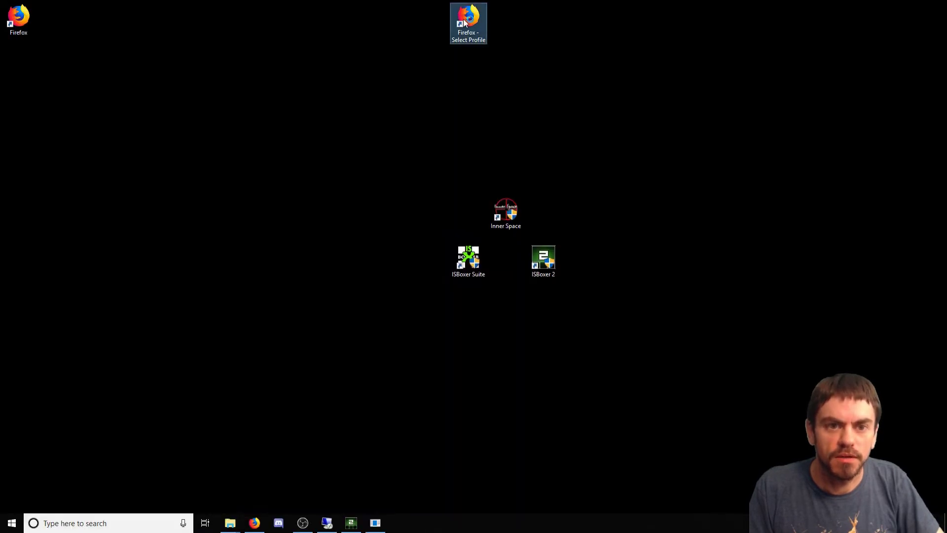
double_click(473, 249)
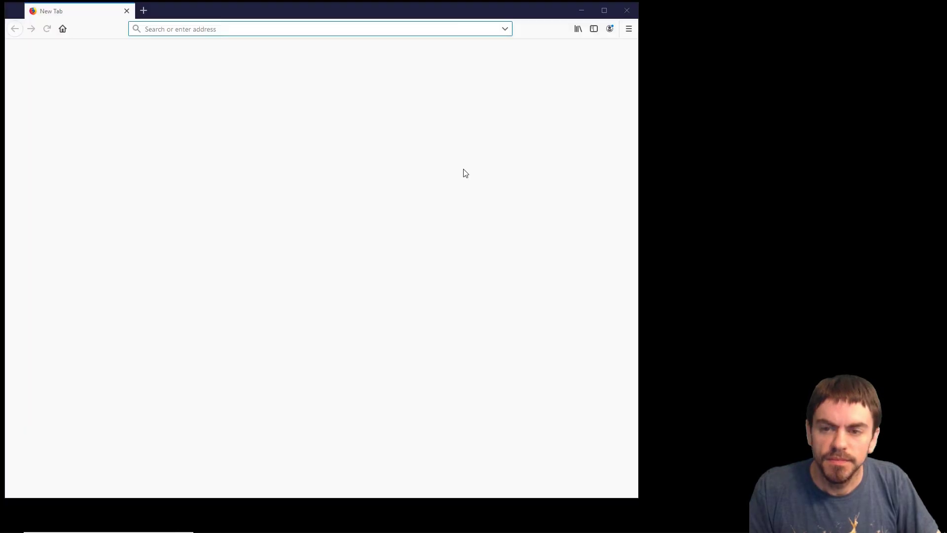
Step: Close the privacy page, replace the regular isboxer2 Firefox window with a private browsing window, and minimize it
left_click(603, 12)
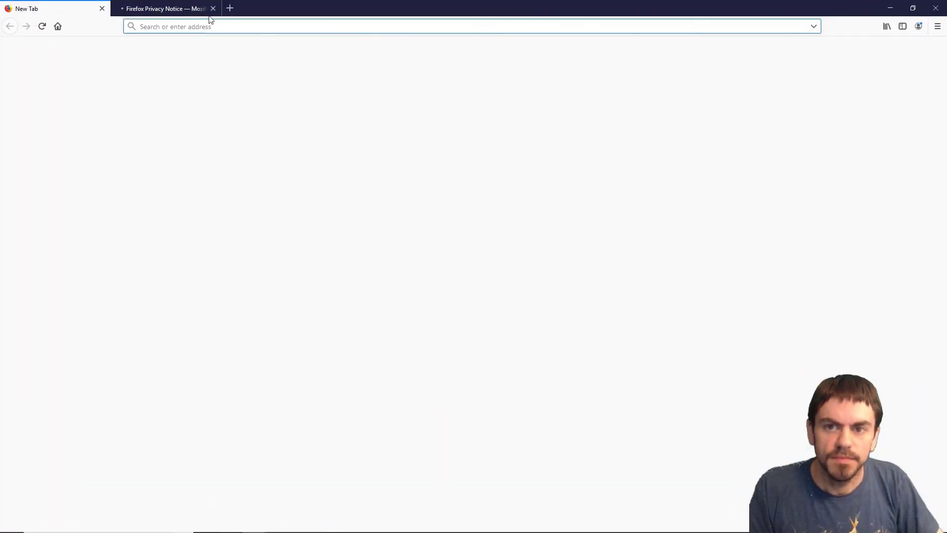
left_click(213, 8)
key("ctrl+shift+p")
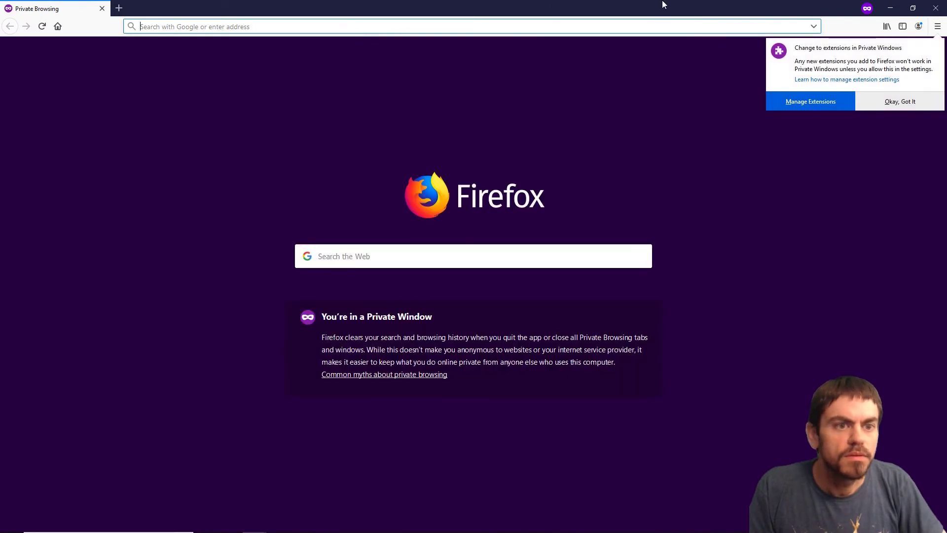
double_click(663, 5)
left_click(754, 5)
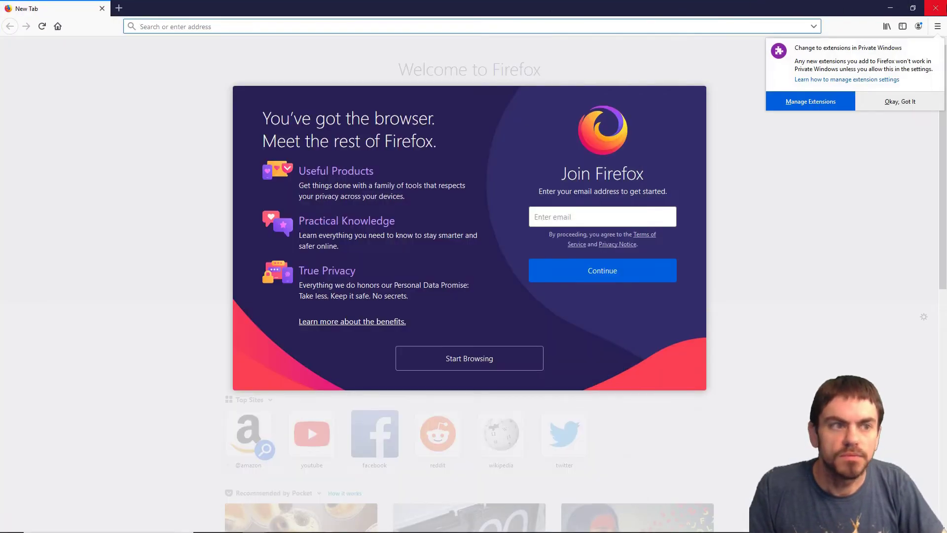
left_click(939, 7)
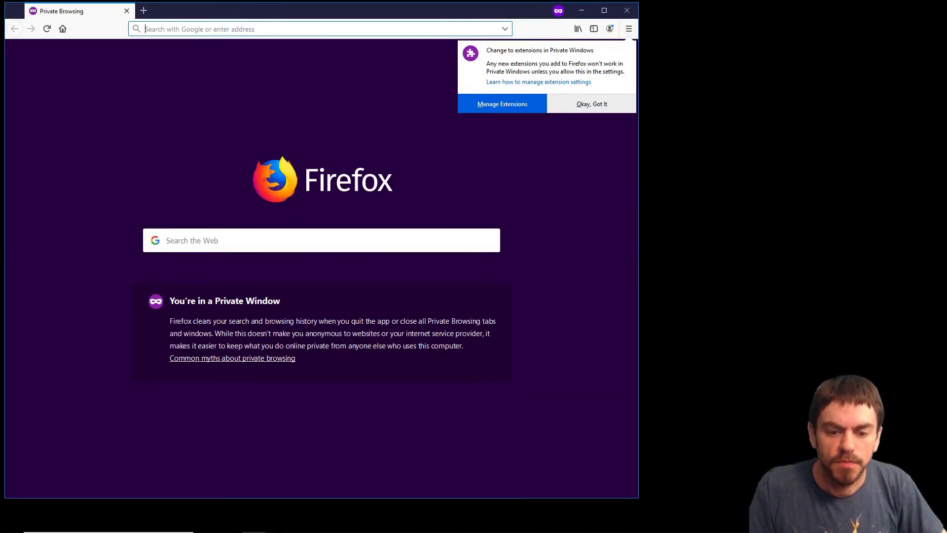
mouse_move(254, 522)
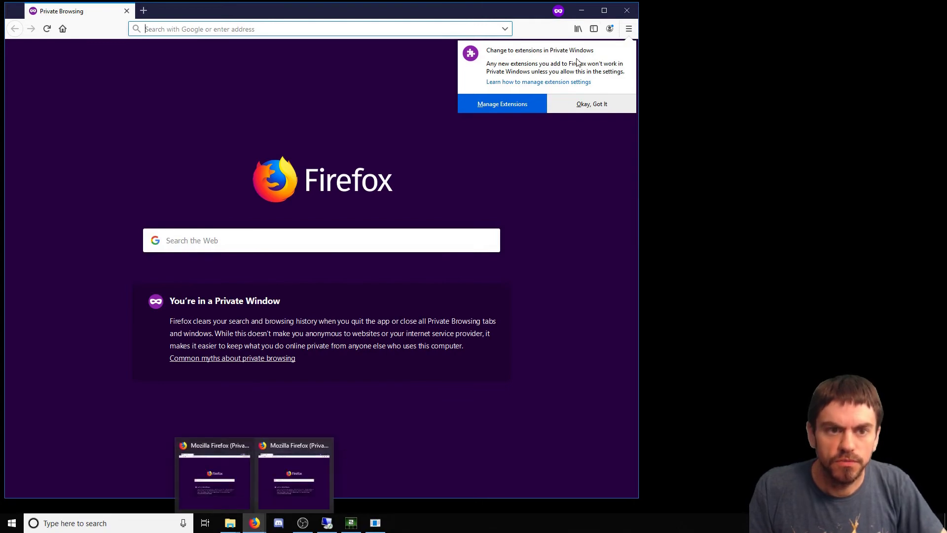
left_click(582, 10)
Step: Start a third Firefox instance through the profile selector and close its Firefox Privacy Notice page
double_click(477, 24)
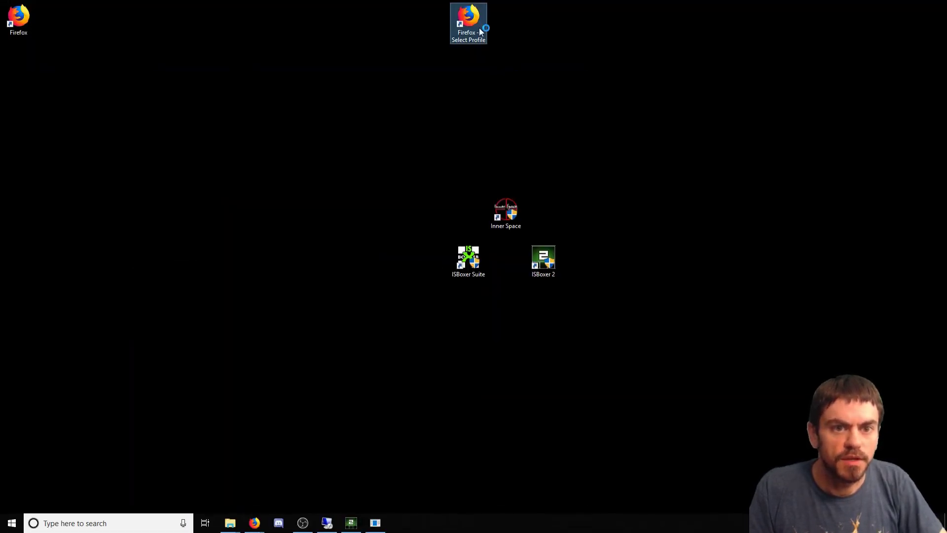
left_click(485, 263)
double_click(485, 262)
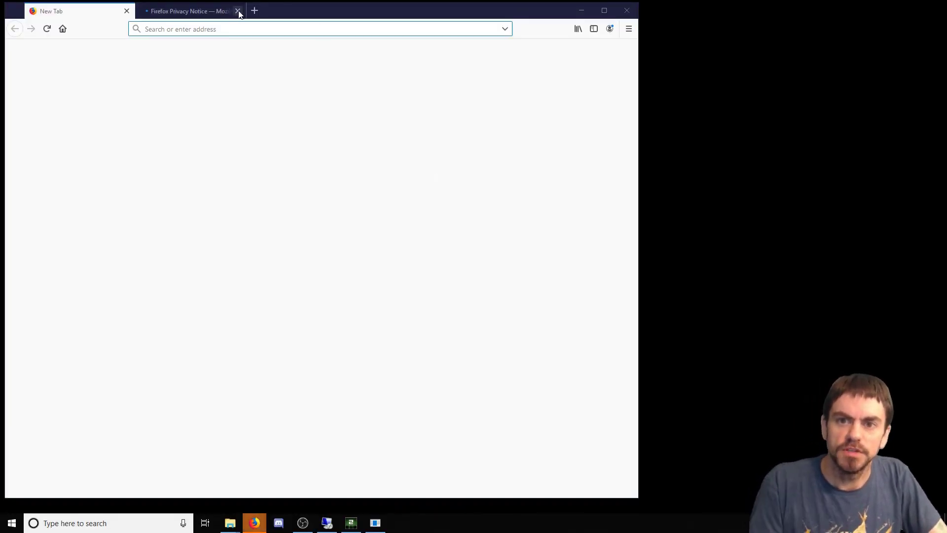
left_click(229, 10)
Step: Replace the third instance's regular window with a maximized private browsing window, dismissing the notice about extensions
key("ctrl+shift+p")
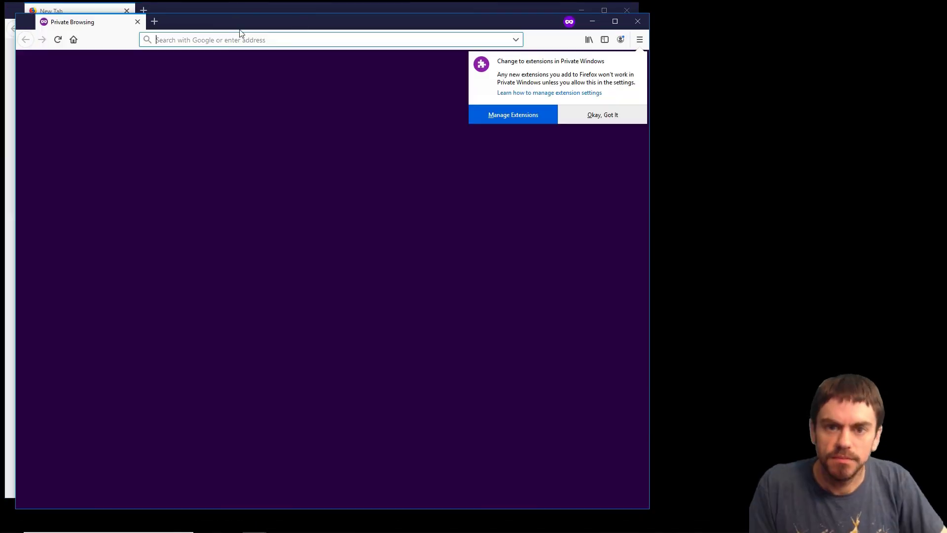
left_click(449, 9)
left_click(626, 11)
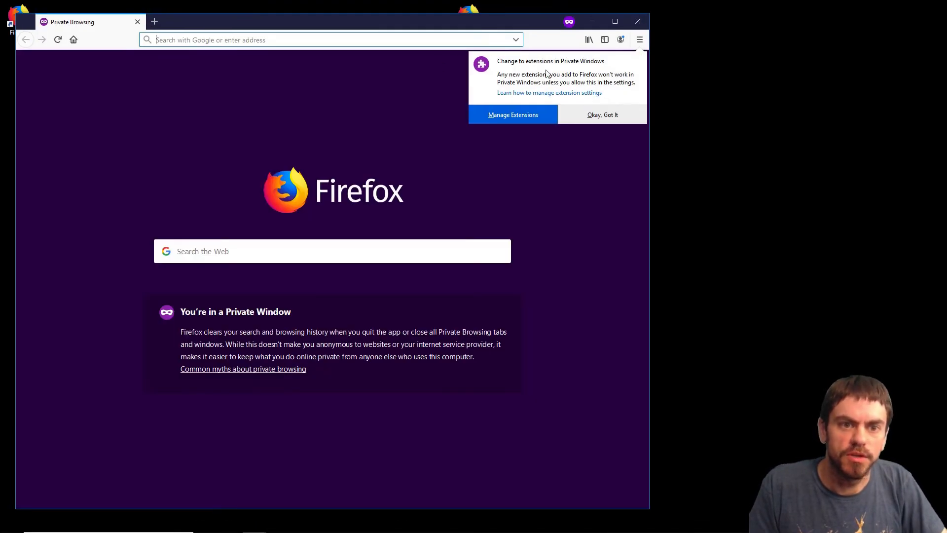
left_click(602, 114)
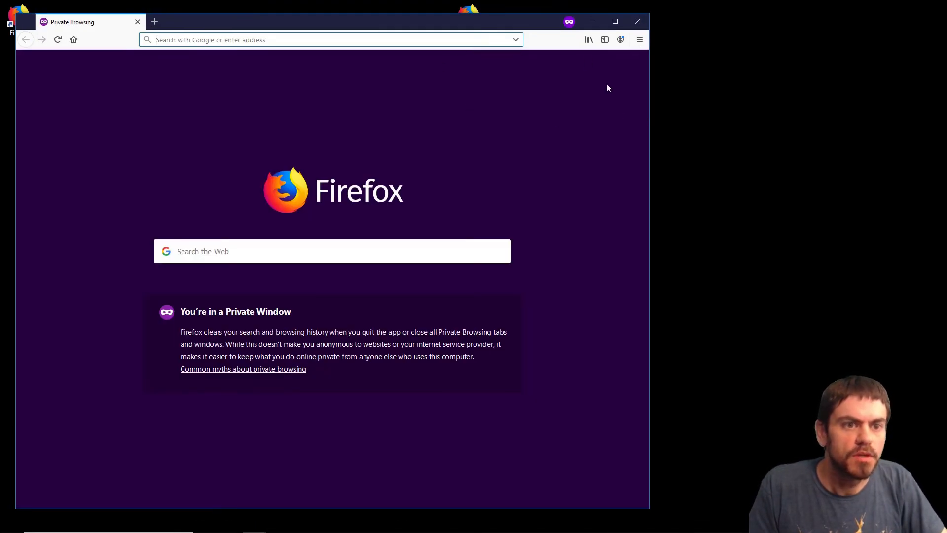
left_click(614, 22)
Step: Maximize the other private browsing windows and dismiss the remaining notice about extensions in private windows
mouse_move(260, 519)
left_click(261, 498)
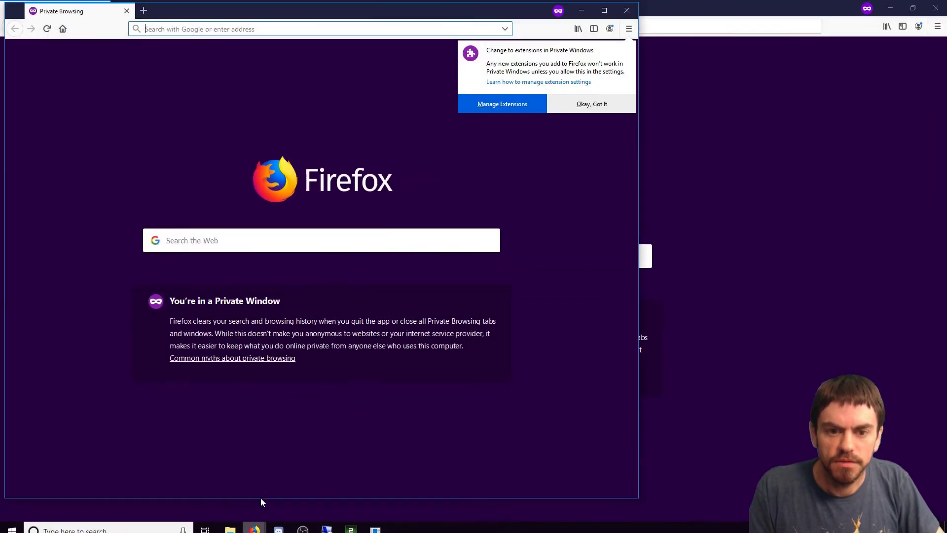
double_click(363, 8)
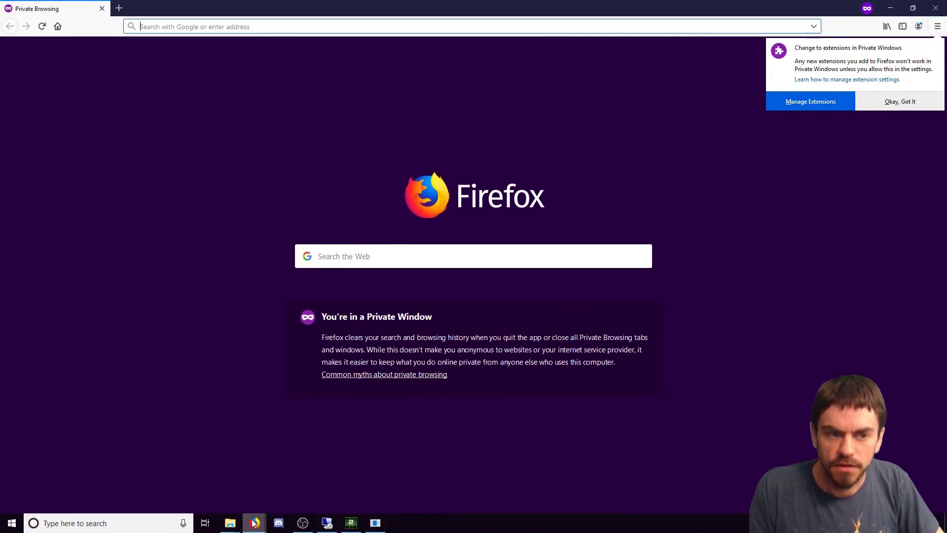
left_click(911, 102)
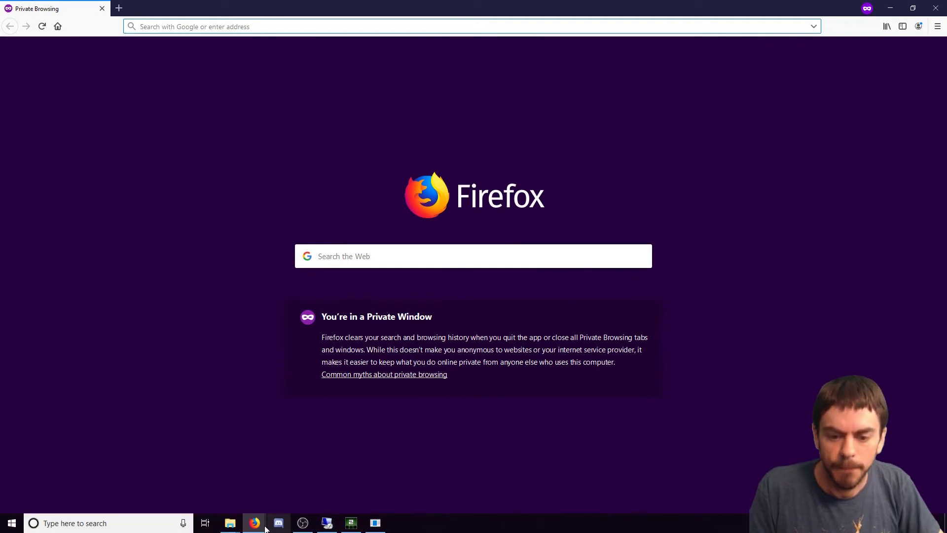
mouse_move(254, 526)
left_click(156, 487)
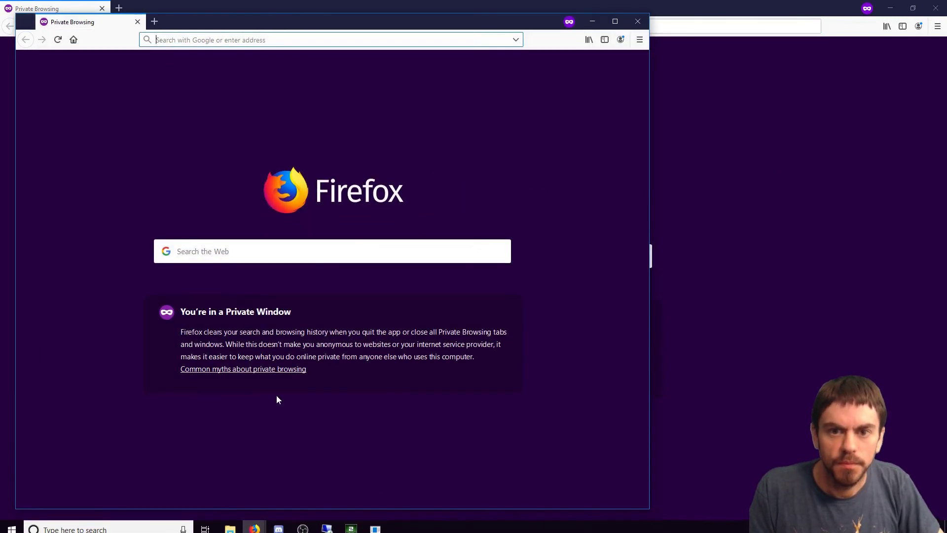
left_click(615, 21)
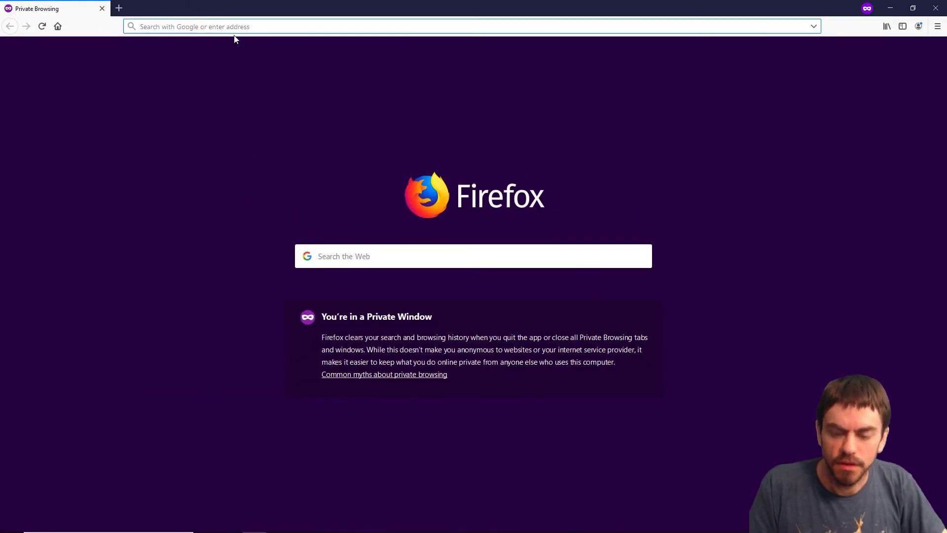
Step: Load diep.io in each of the three Firefox private windows and check how each one connects
type("diep.io")
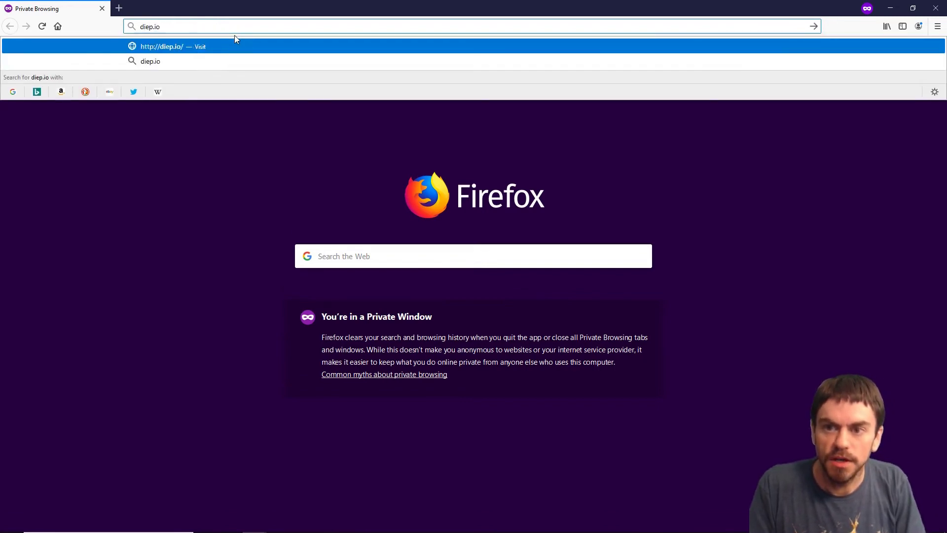
key("Return")
key("alt+Tab")
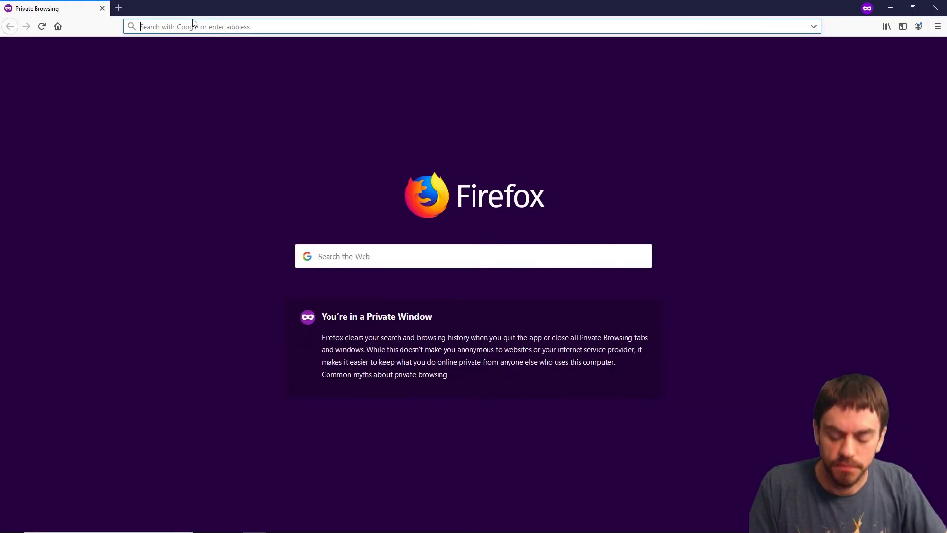
type("diep.io")
key("Return")
key("alt+Tab")
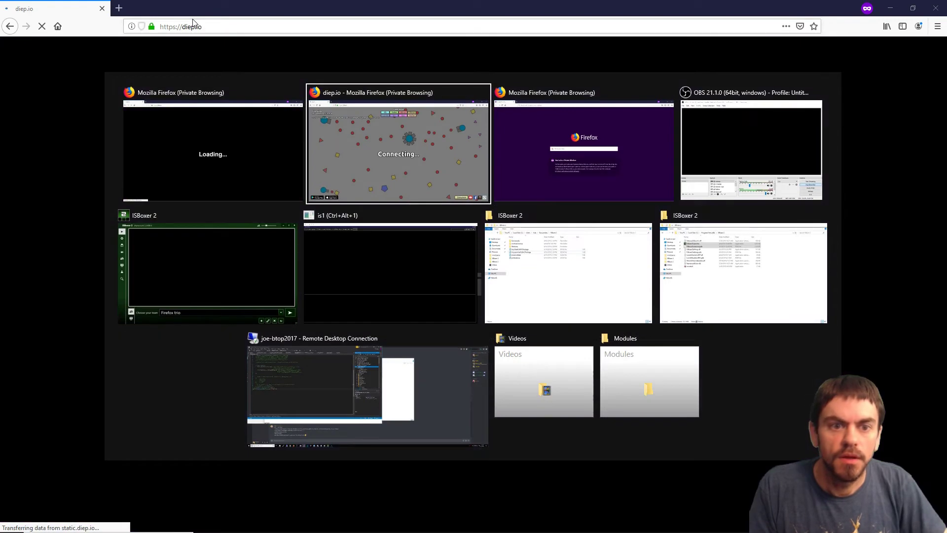
key("alt+Tab")
type("diep.io")
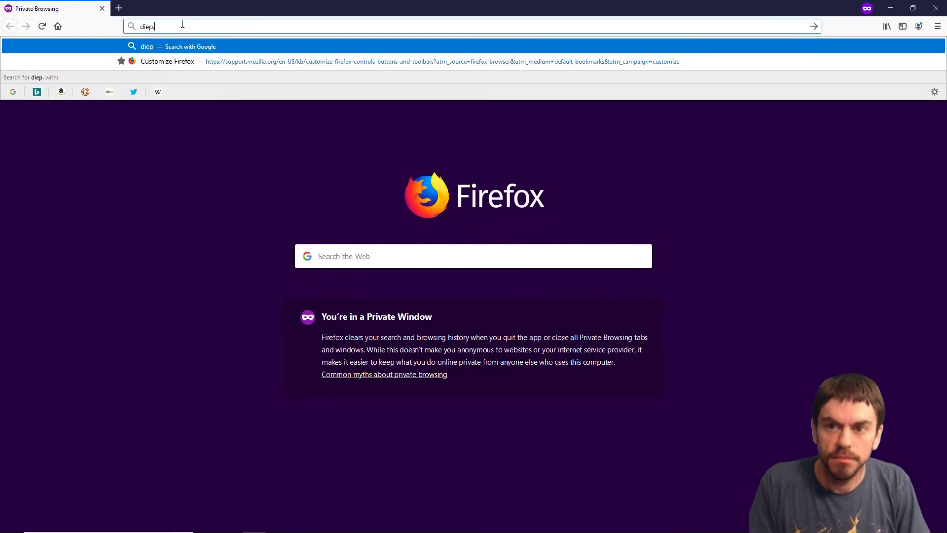
key("Return")
key("alt+Tab")
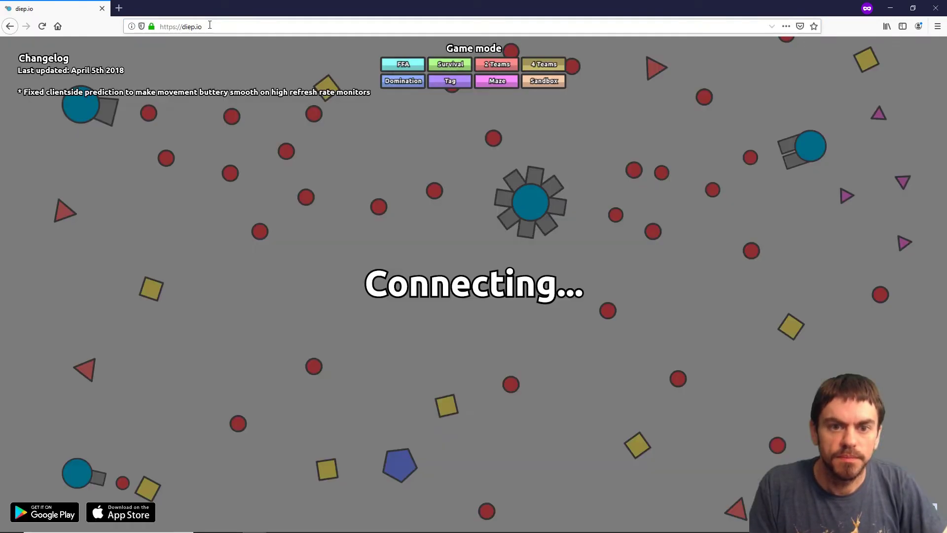
key("alt+Tab")
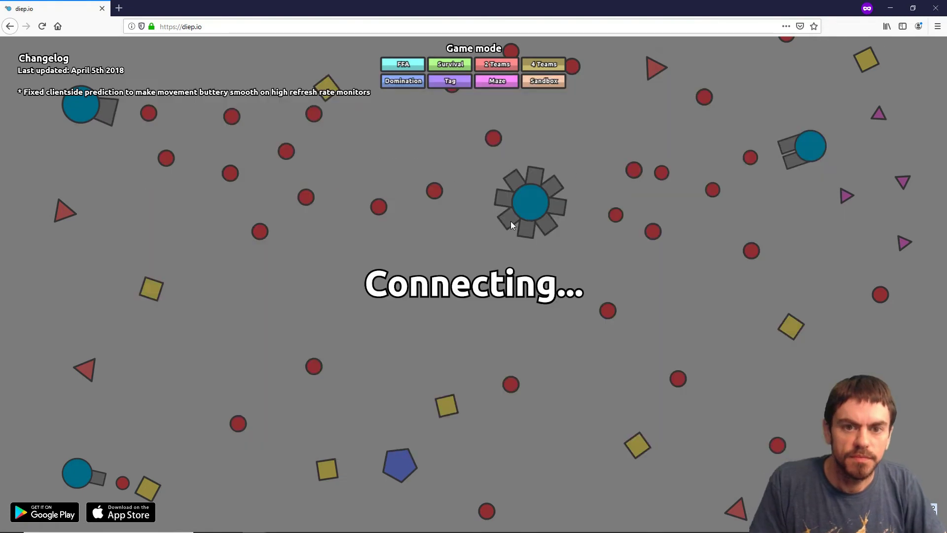
key("alt+Tab")
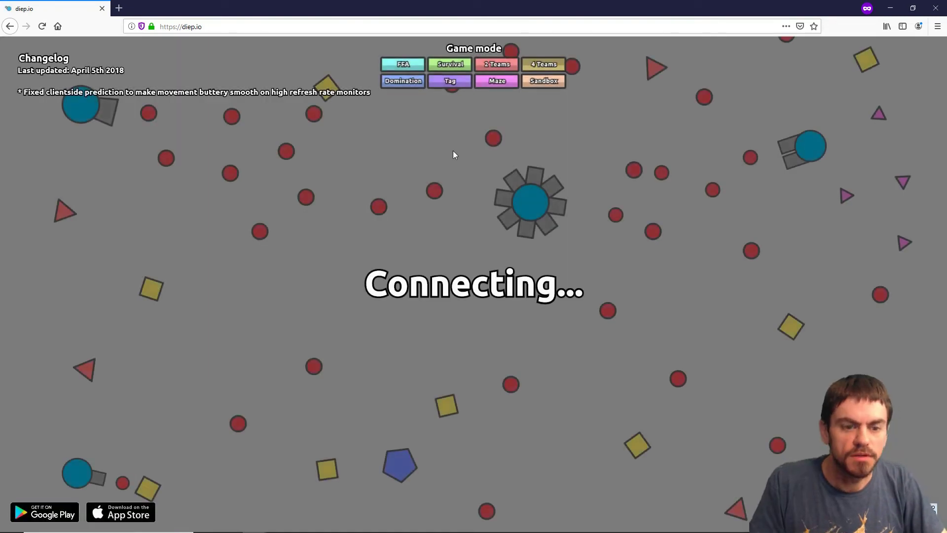
Step: Reconnect the stuck diep.io window by going to agar.io and returning to diep.io
left_click(232, 29)
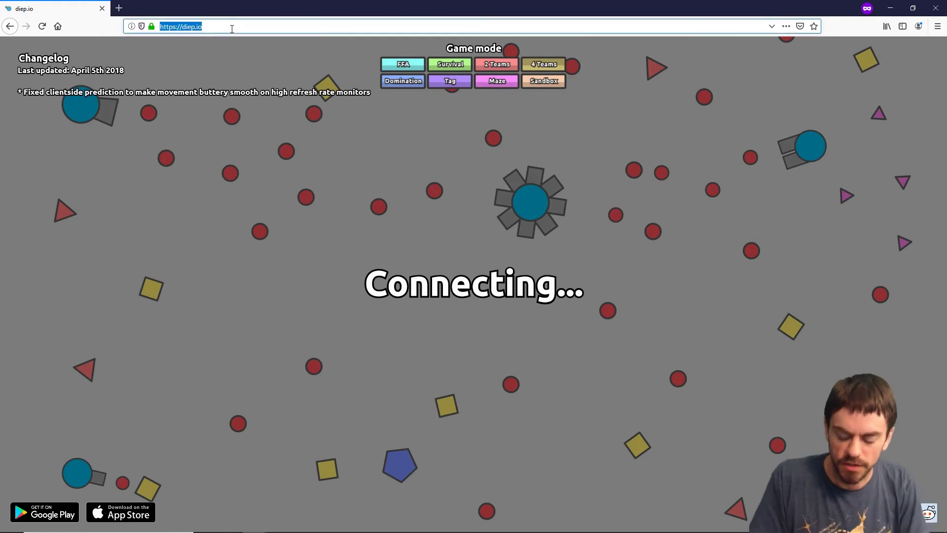
type("agar.io")
key("Return")
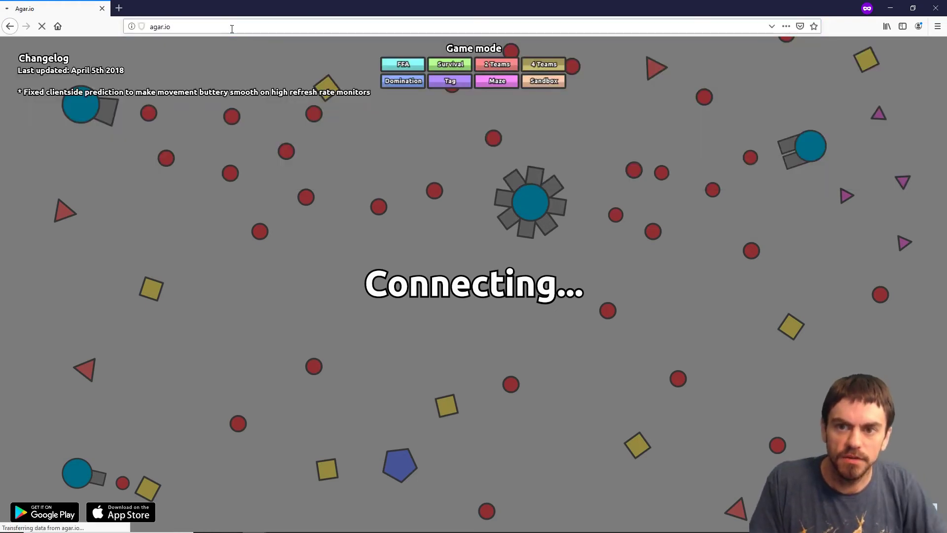
left_click(232, 29)
type("diep.io")
key("Return")
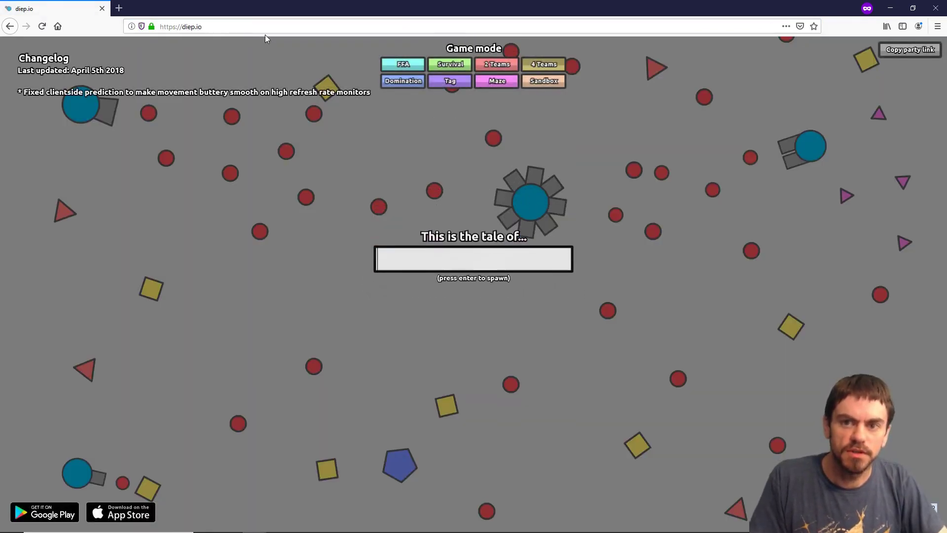
Step: Switch to another private window stuck on connecting and reload diep.io there by way of agar.io
key("alt+Tab")
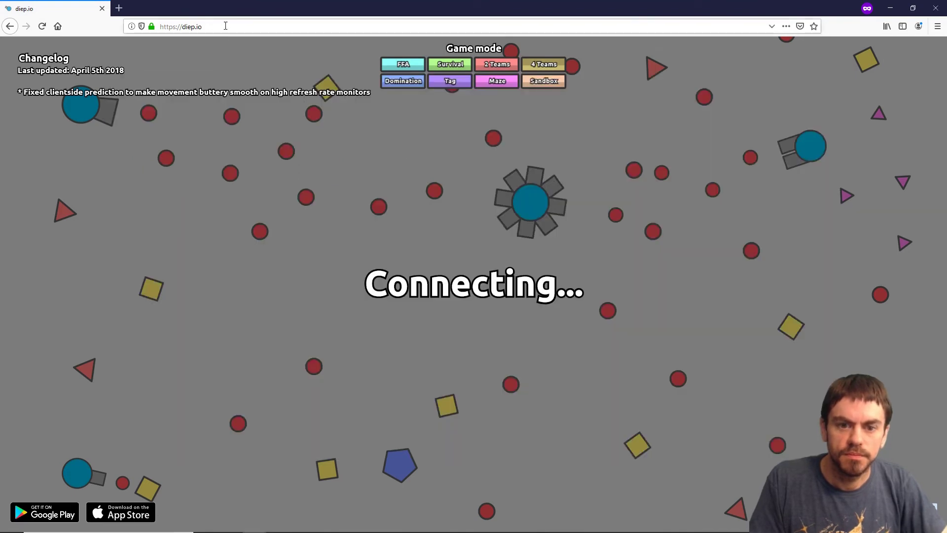
left_click(226, 25)
type("agar.io")
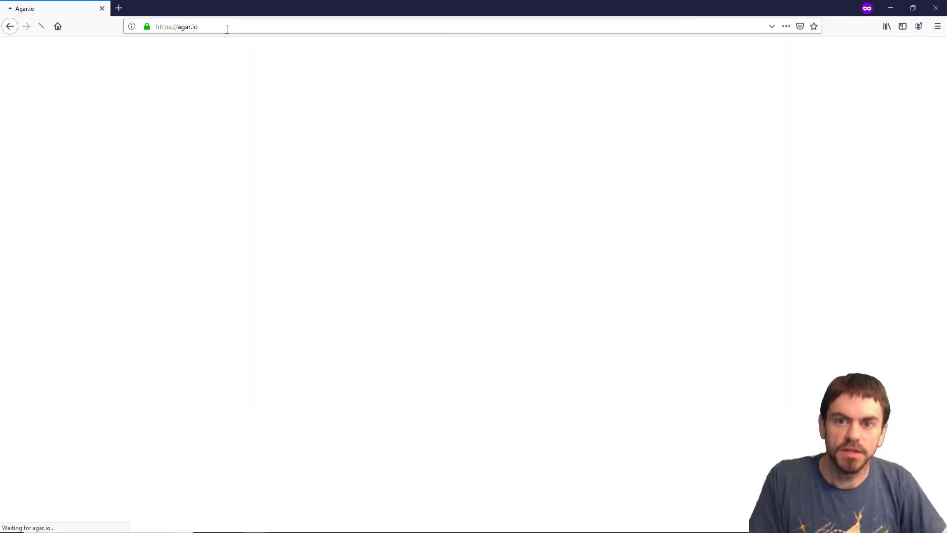
left_click(226, 27)
type("diep")
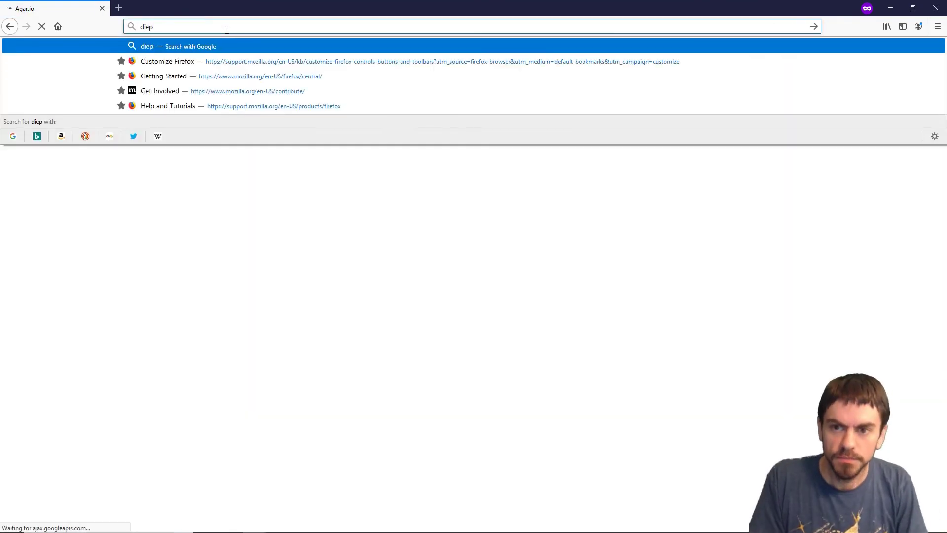
type(".io")
key("Return")
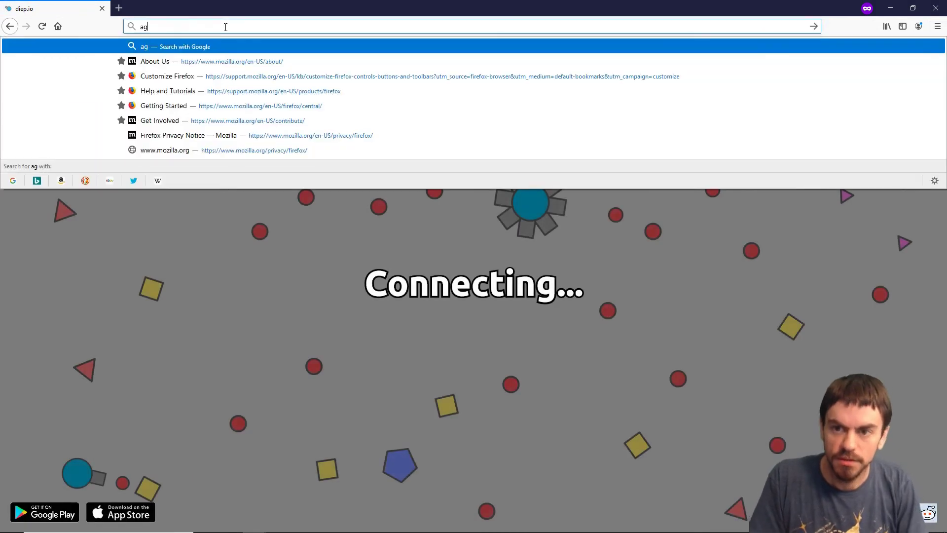
key("Return")
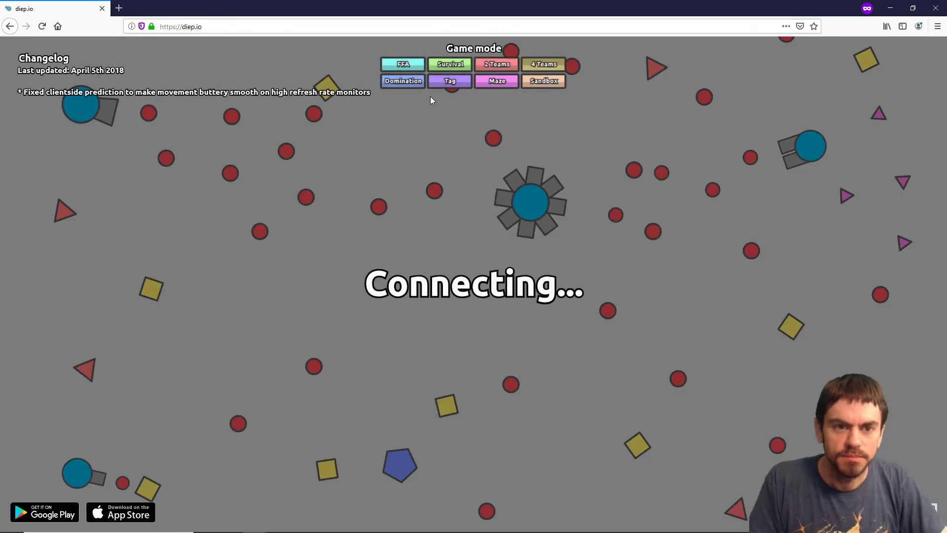
Step: Choose the 2 Teams game mode in each of the three diep.io windows
left_click(497, 68)
key("alt+Tab")
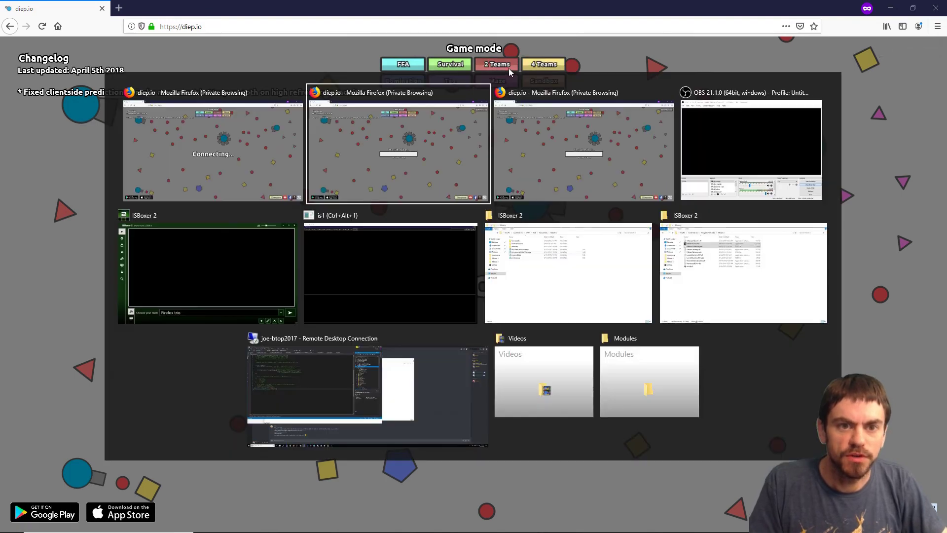
left_click(509, 69)
key("alt+Tab+Tab")
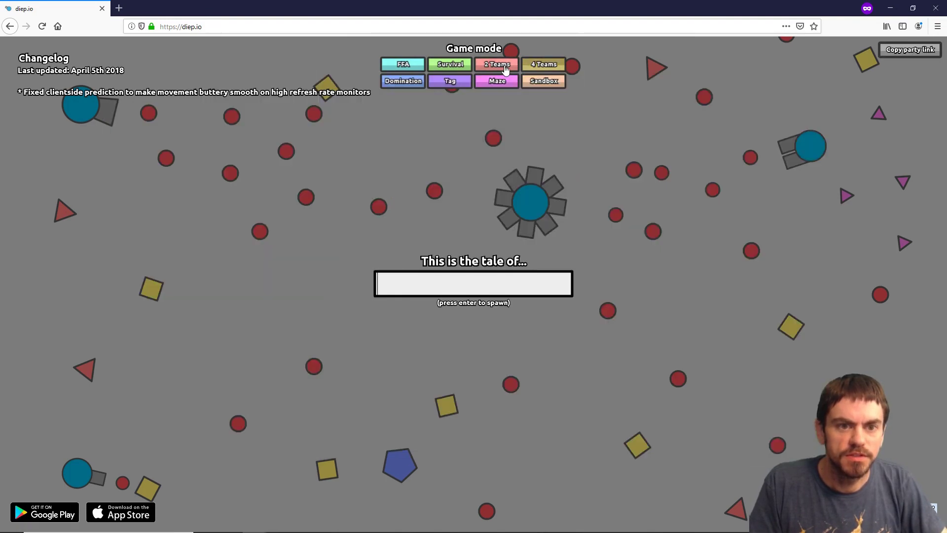
left_click(507, 70)
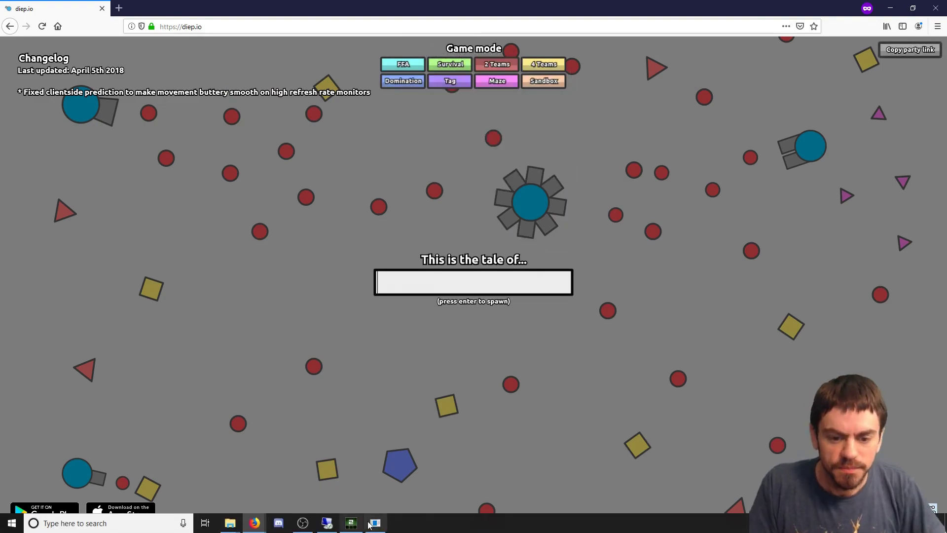
Step: Enter the player names One, Two and Three in the three diep.io windows, one name per window
left_click(374, 522)
key("alt+Tab")
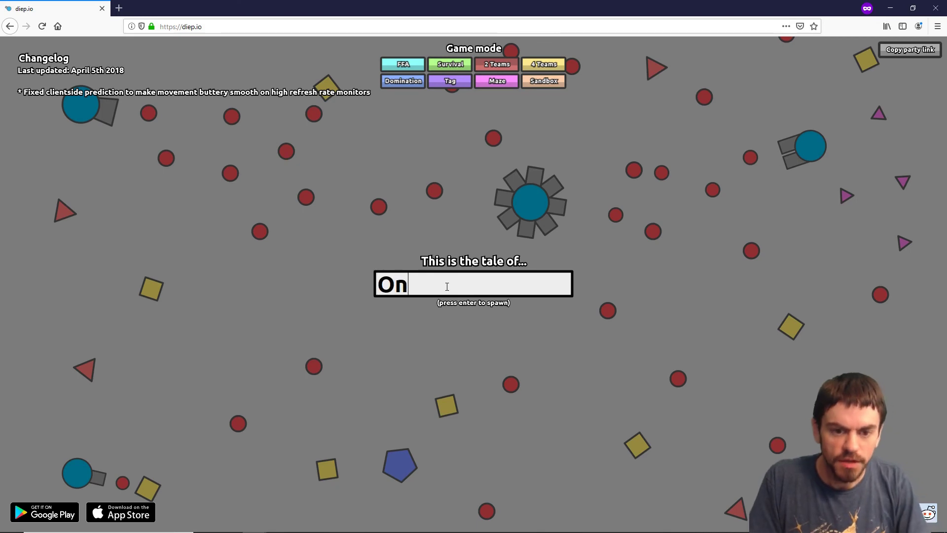
key("alt+Tab")
key("alt+Tab")
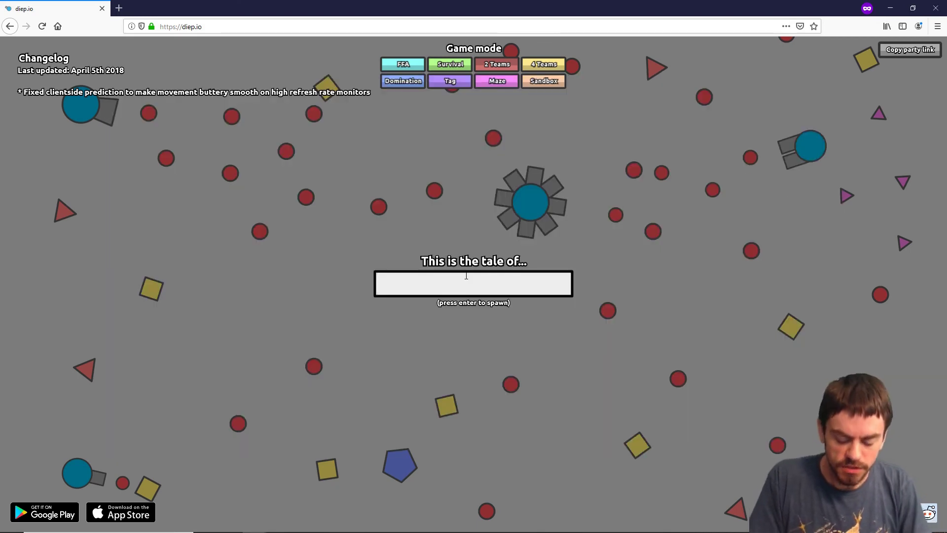
key("alt+Tab")
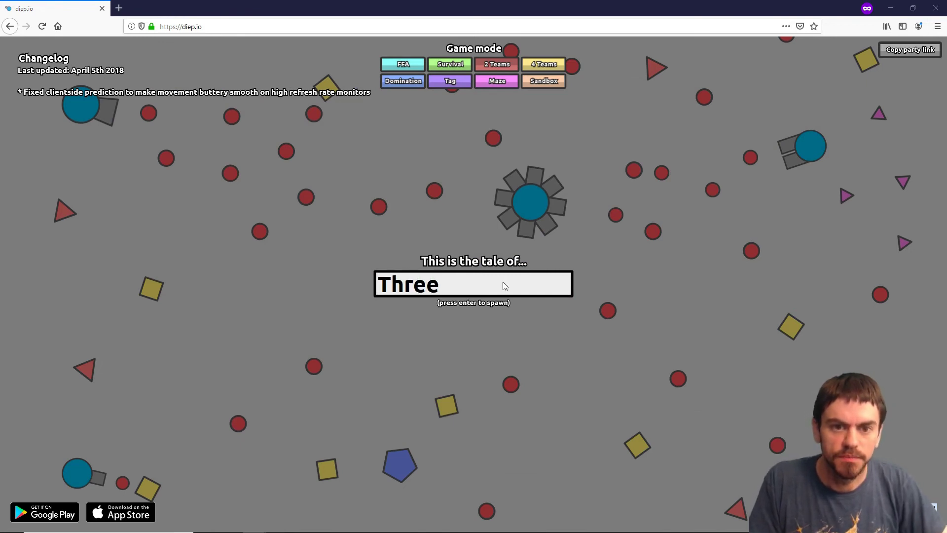
key("alt+Tab")
key("alt+Tab")
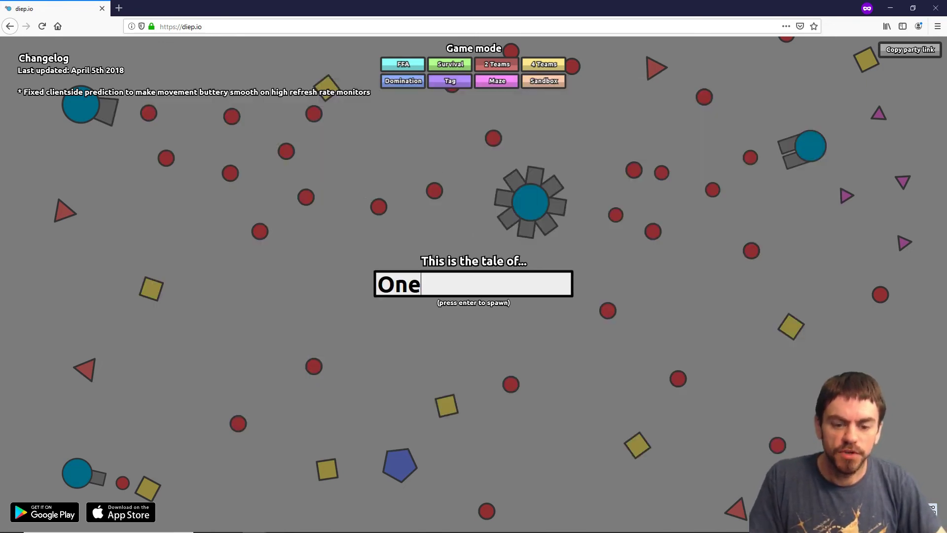
Step: Check the Capture Window hotkey in ISBoxer 2's team settings and return to the diep.io window named One
left_click(358, 526)
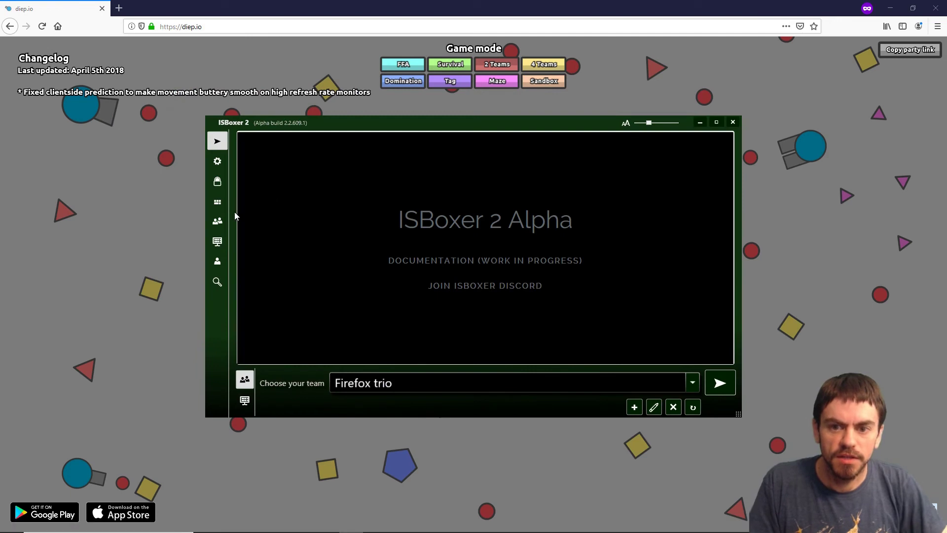
left_click(219, 222)
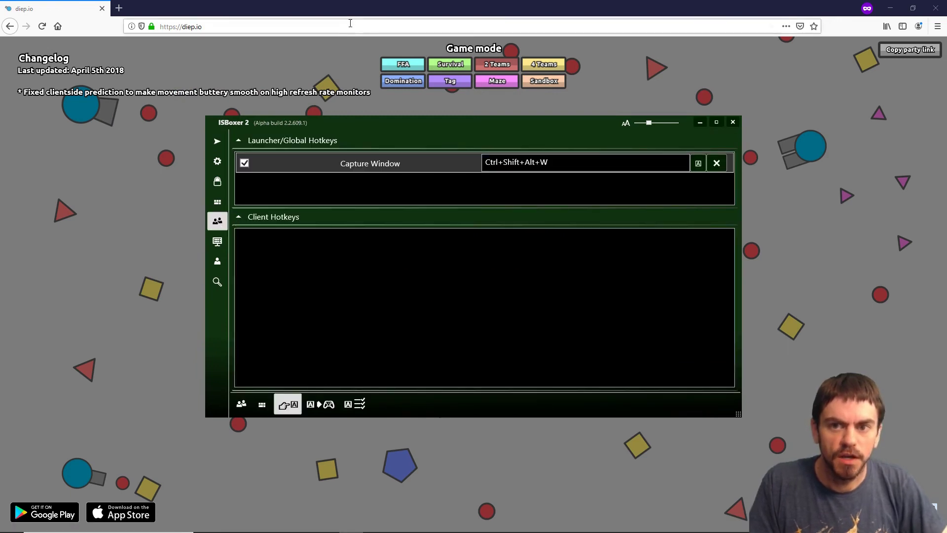
left_click(353, 5)
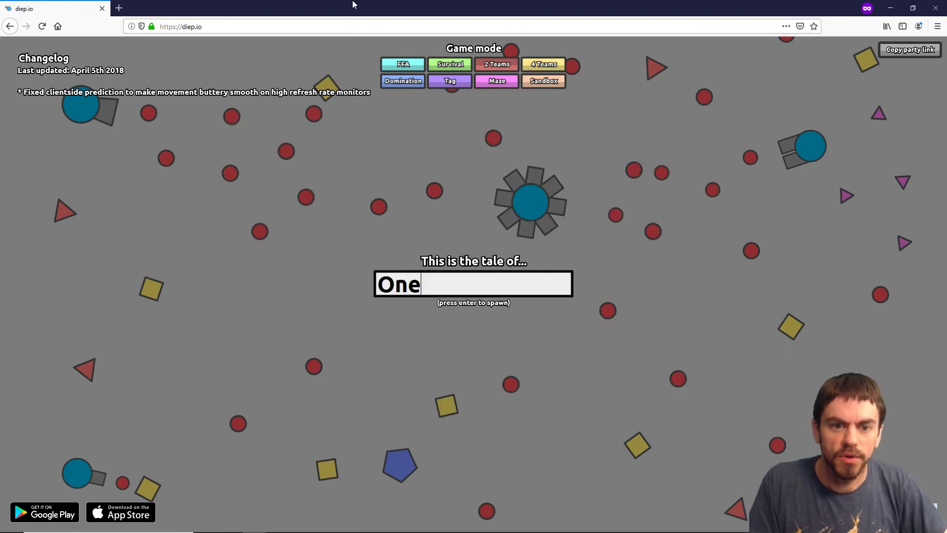
Step: Capture the diep.io window named One with the Capture Window hotkey and check its feed in the VFX Layout
left_click(373, 525)
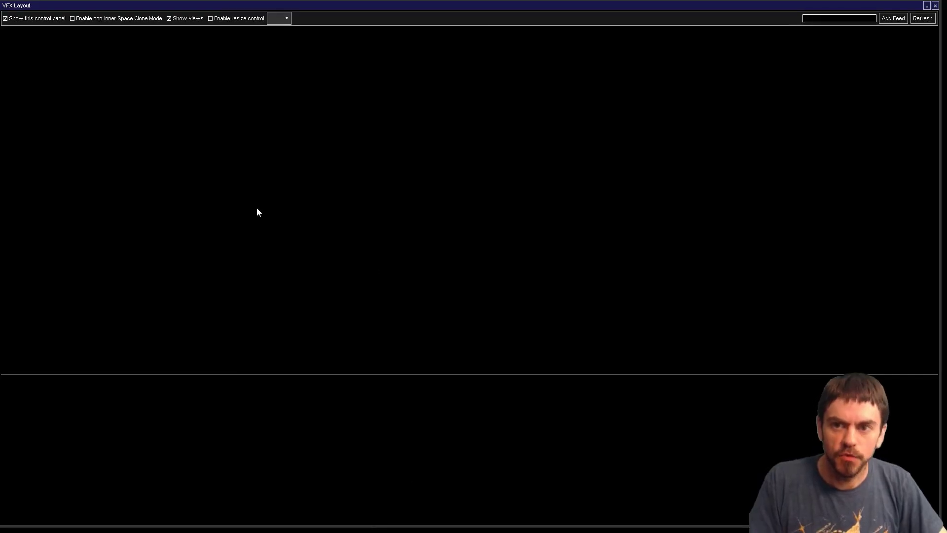
key("alt+Tab")
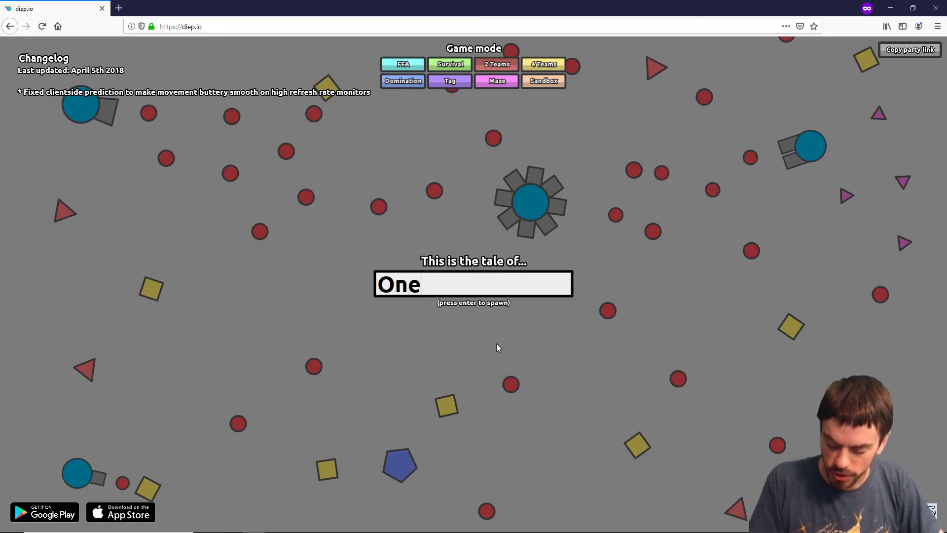
key("alt+Tab")
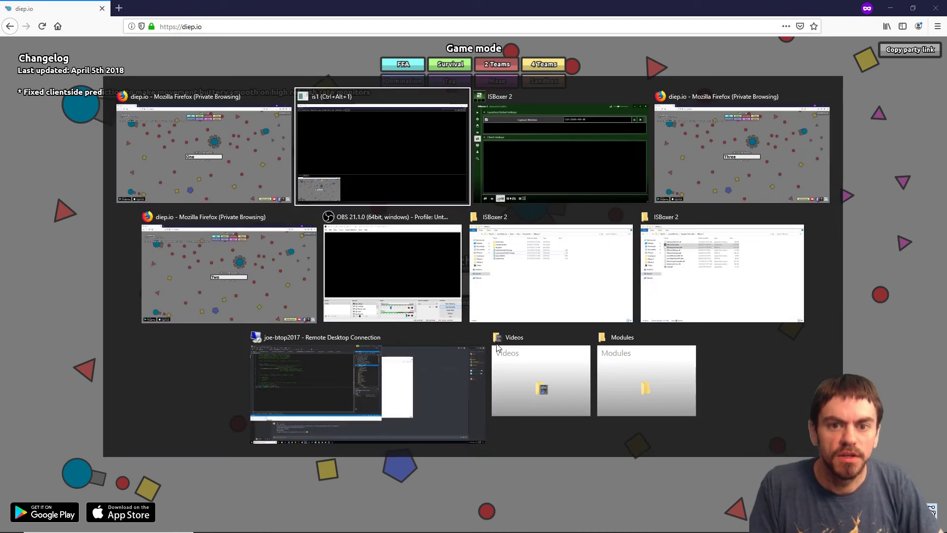
key("alt+Tab")
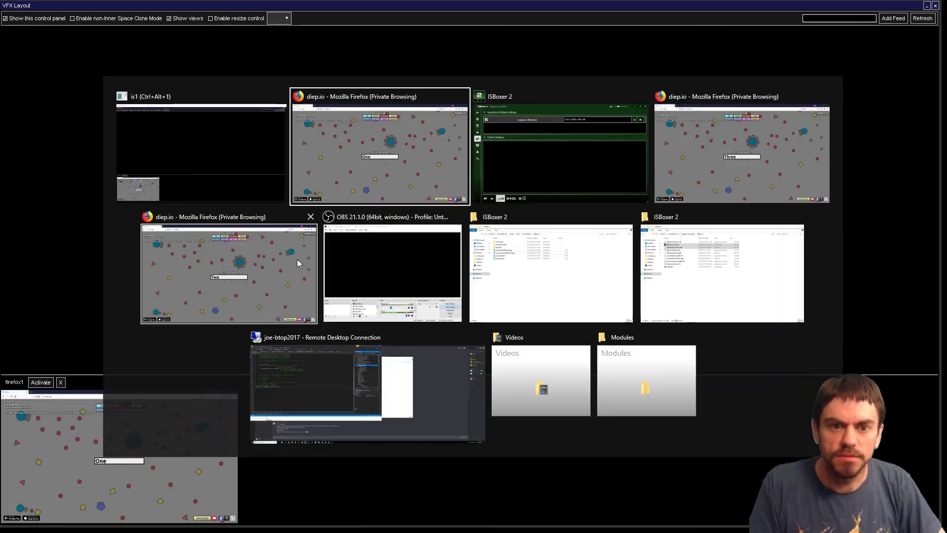
Step: Capture the diep.io window named Two as another feed in the VFX Layout
key("alt+Tab")
key("alt+Tab")
key("alt+Tab")
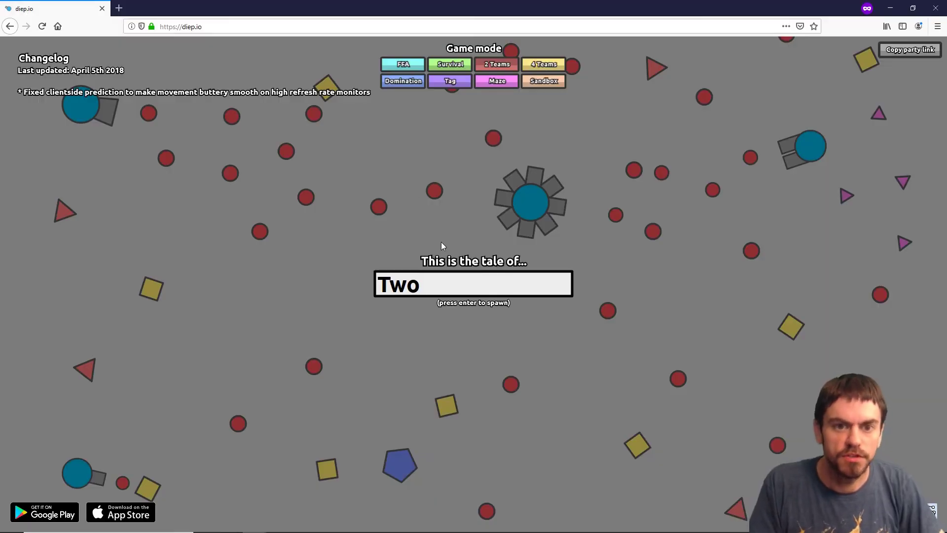
key("alt+Tab")
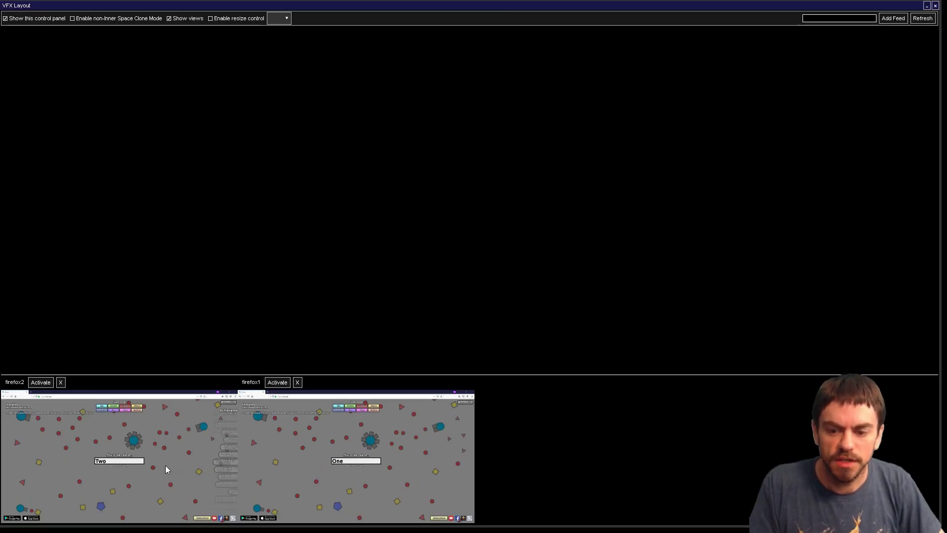
Step: Capture the diep.io window named Three and return to the VFX Layout holding the feeds
key("alt+Tab")
key("alt+Tab")
key("alt+Tab")
key("alt+Tab")
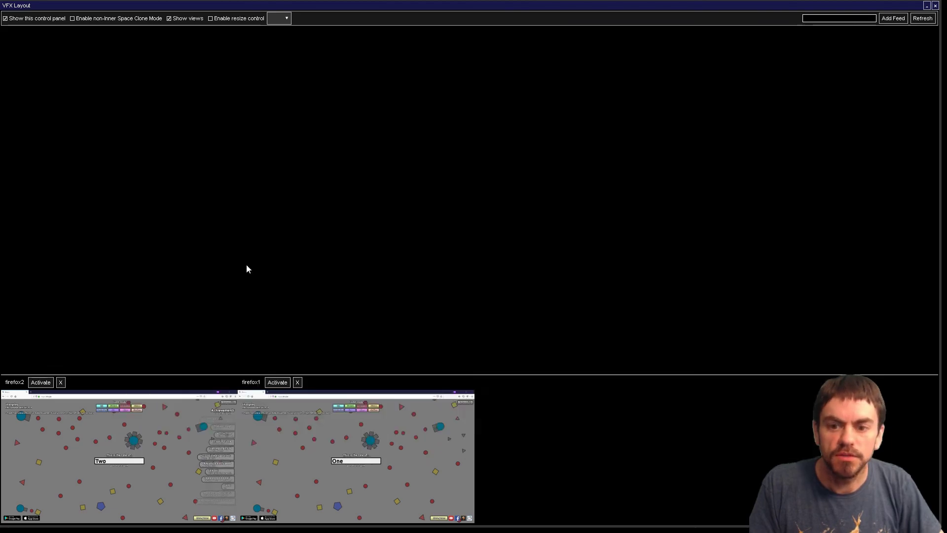
key("alt+Tab")
key("alt+Tab")
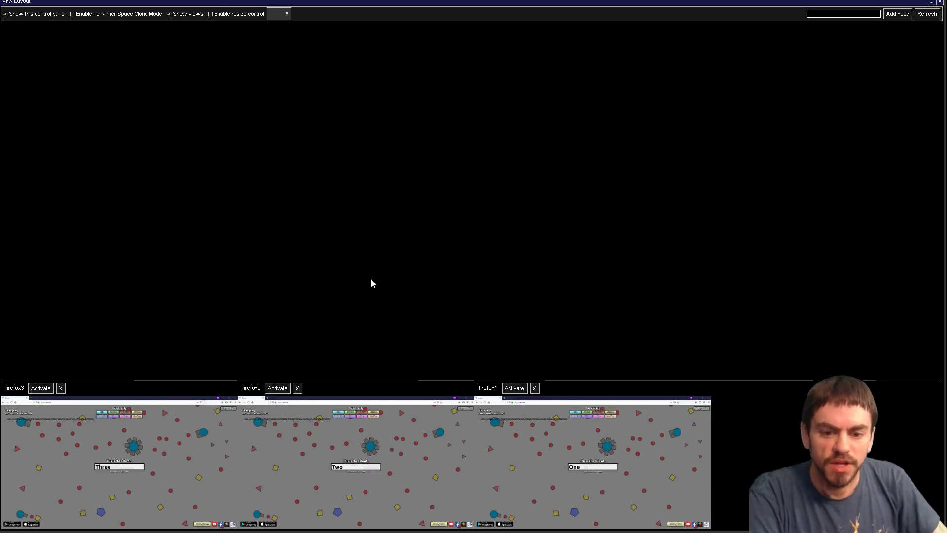
Step: Activate firefox1 as the main view, enlarge the lower feed area using the resize control, and disable that control again
left_click(514, 388)
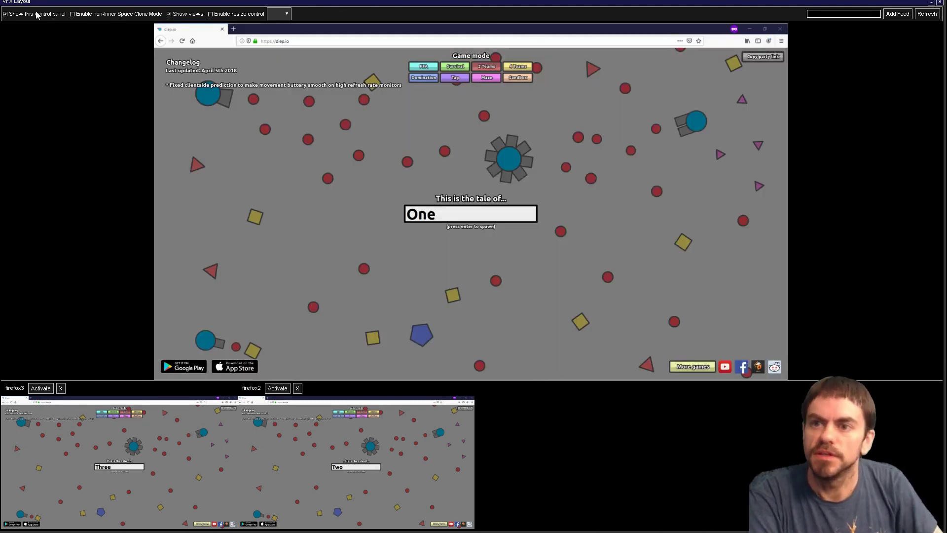
left_click(211, 15)
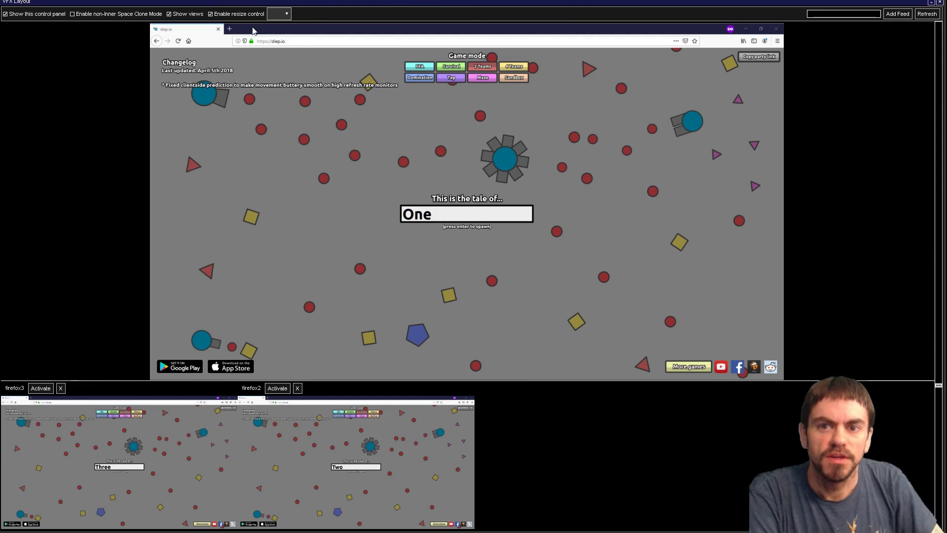
left_click_drag(938, 384, 940, 291)
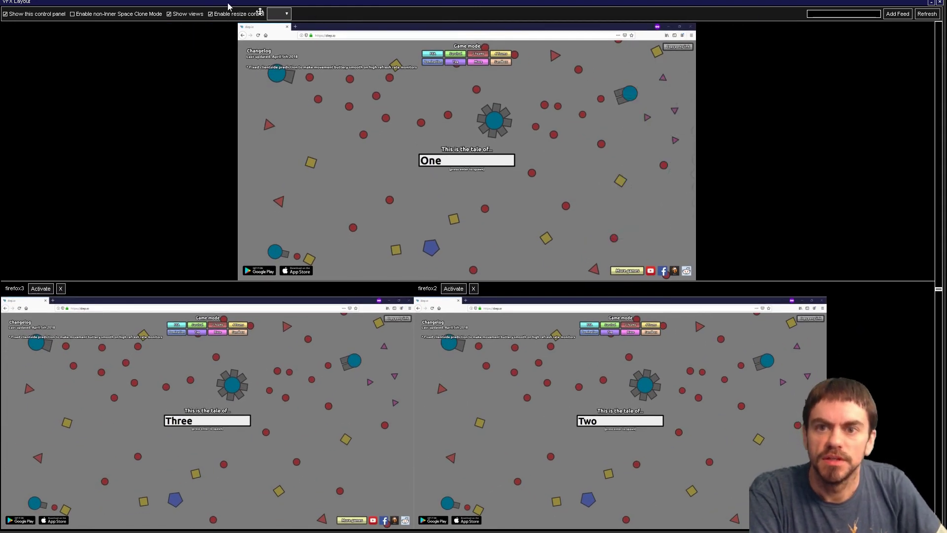
left_click(212, 14)
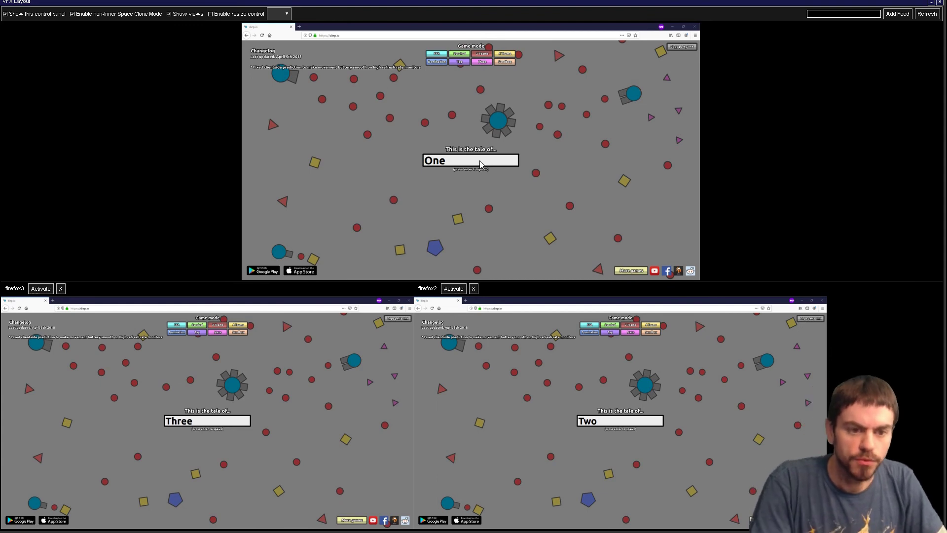
Step: With non-Inner Space Clone Mode enabled, spawn all three players and steer their tanks together from the firefox1 view
key("Return")
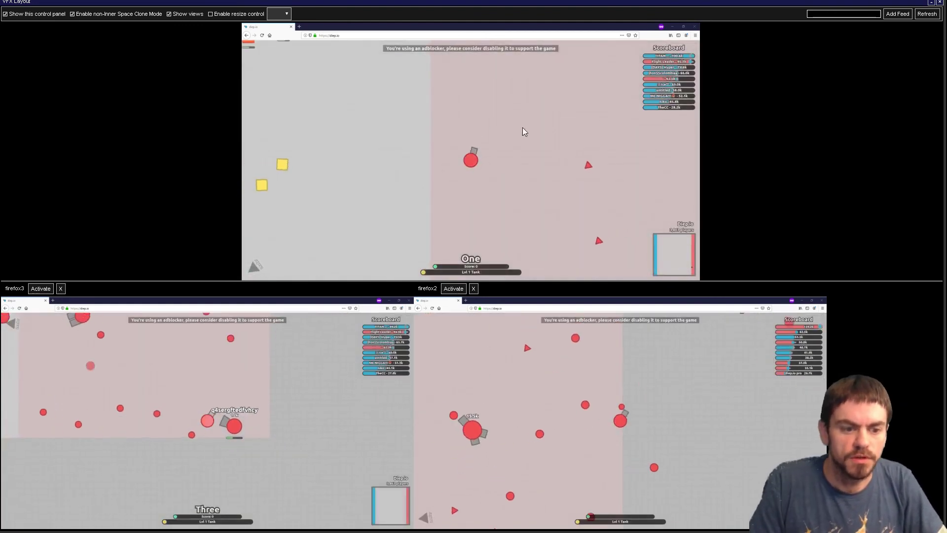
key("d")
mouse_move(522, 127)
left_mouse_down()
mouse_move(427, 141)
mouse_move(463, 135)
mouse_move(461, 123)
mouse_move(401, 171)
mouse_move(416, 147)
mouse_move(433, 139)
mouse_move(396, 173)
mouse_move(395, 142)
mouse_move(410, 149)
mouse_move(410, 135)
left_mouse_up()
key("a")
key("w")
key("s")
key("d")
key("w")
key("a")
key("s")
key("d")
key("w")
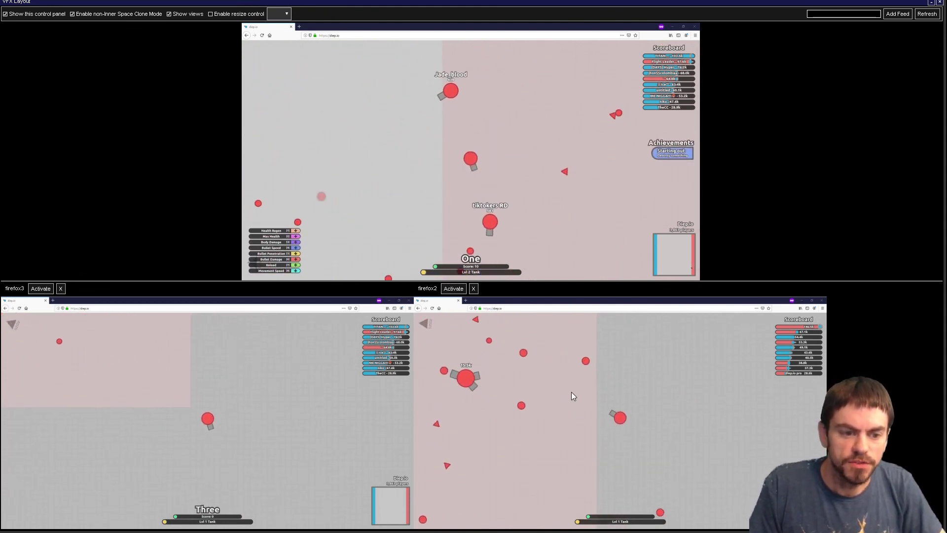
Step: Aim, shoot and move the cloned tanks from the smaller firefox2 and firefox3 feeds
left_click(572, 395)
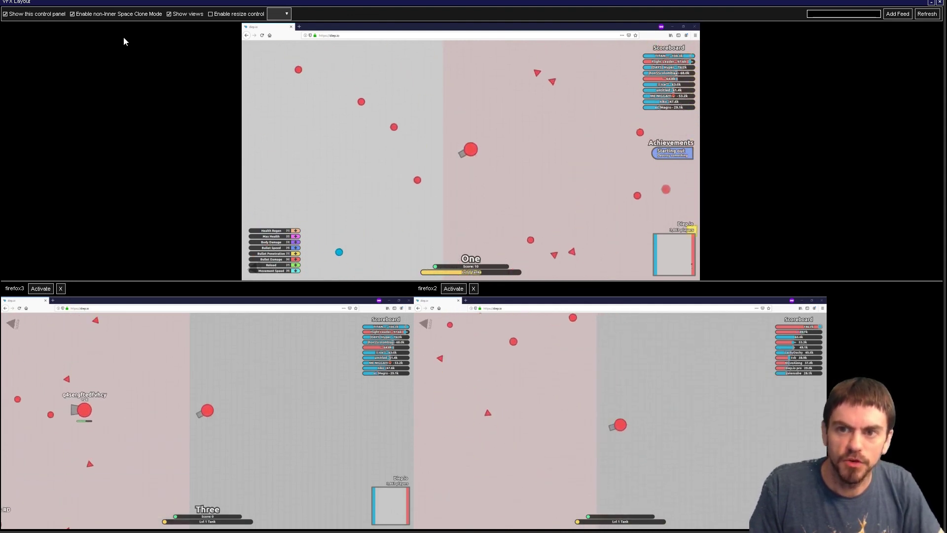
left_click(649, 406)
key("a")
left_click(561, 433)
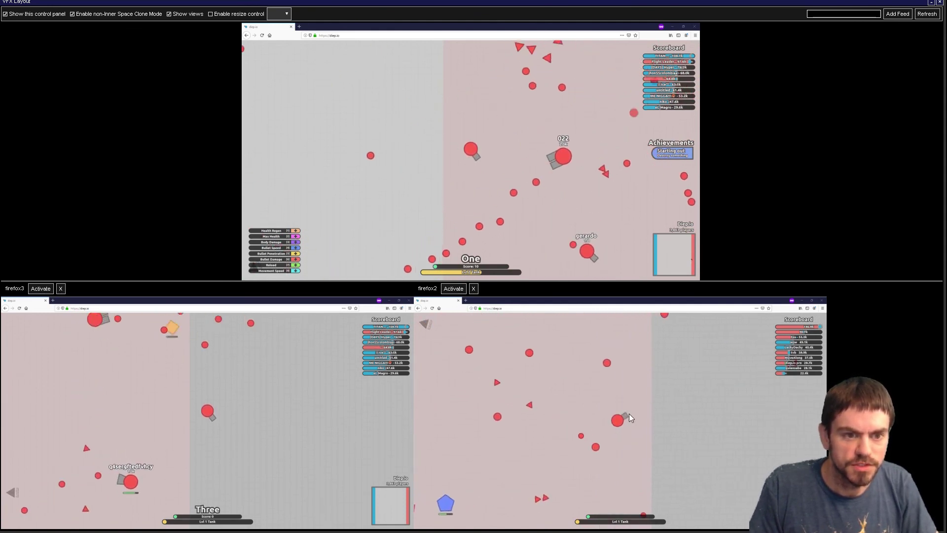
key("d")
left_click(629, 413)
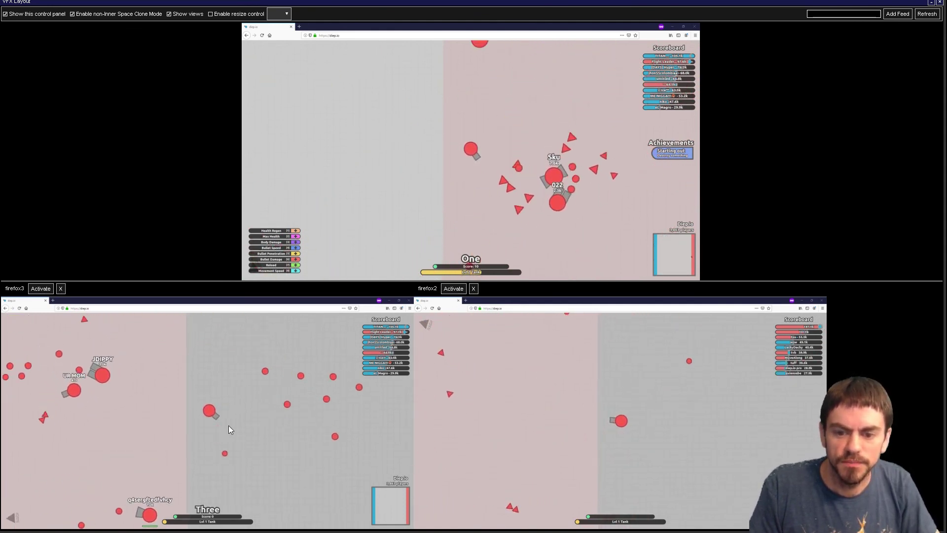
key("a")
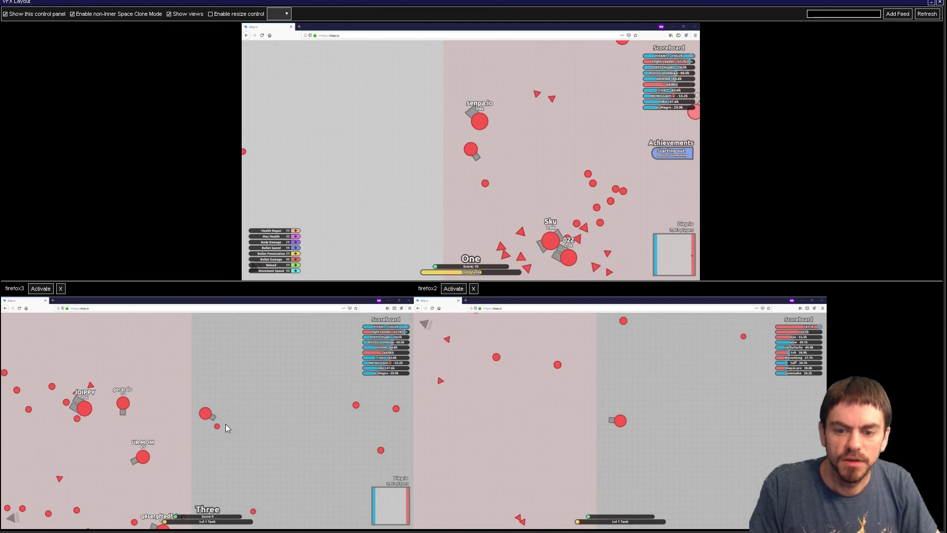
Step: Disable non-Inner Space Clone Mode and steer only tank One in the main view
left_click(73, 14)
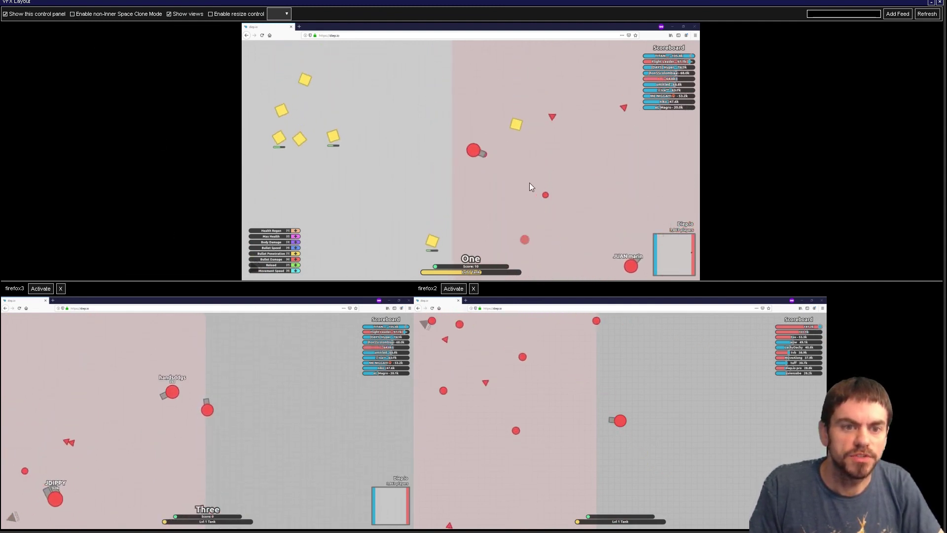
key("s")
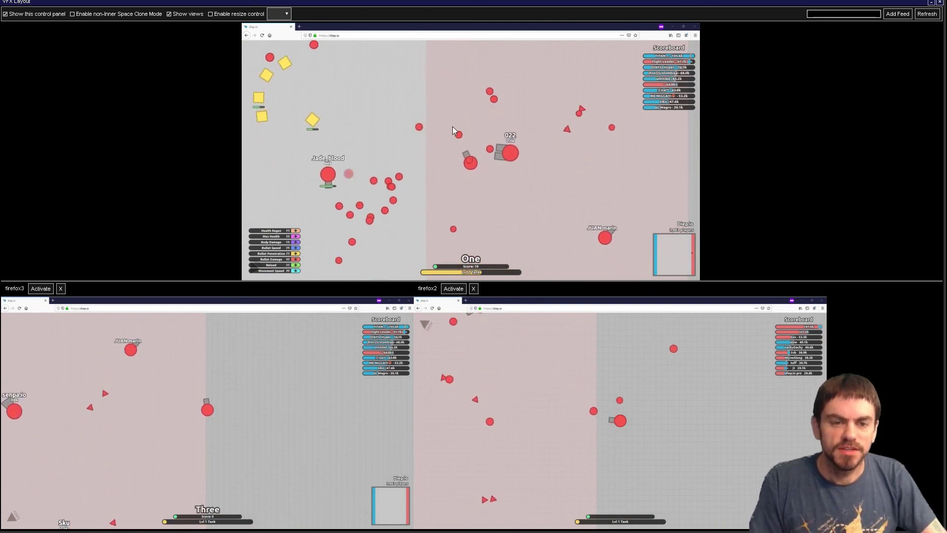
key("d")
key("w")
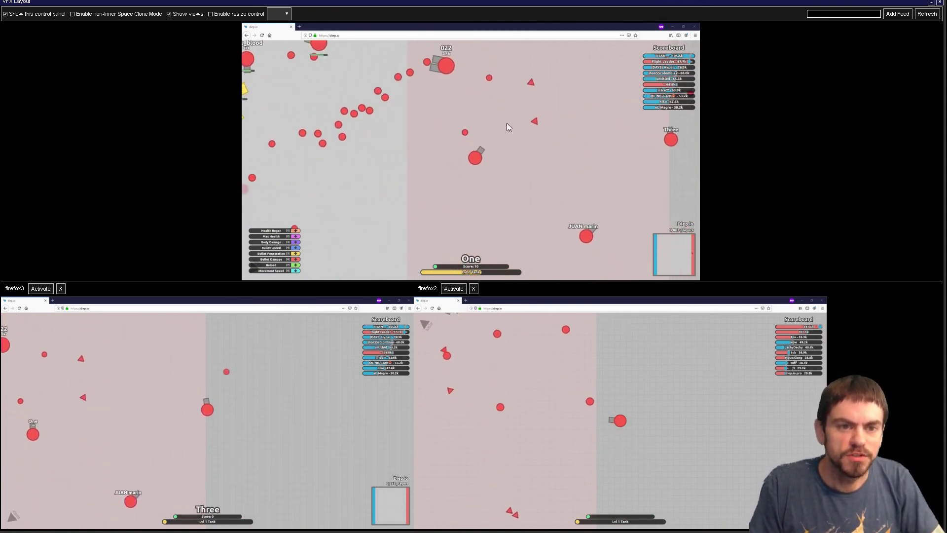
key("s")
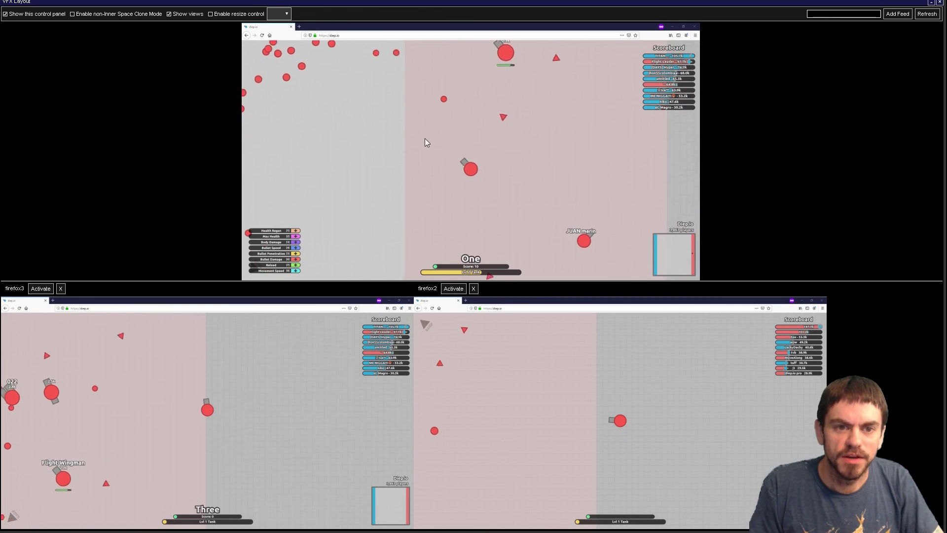